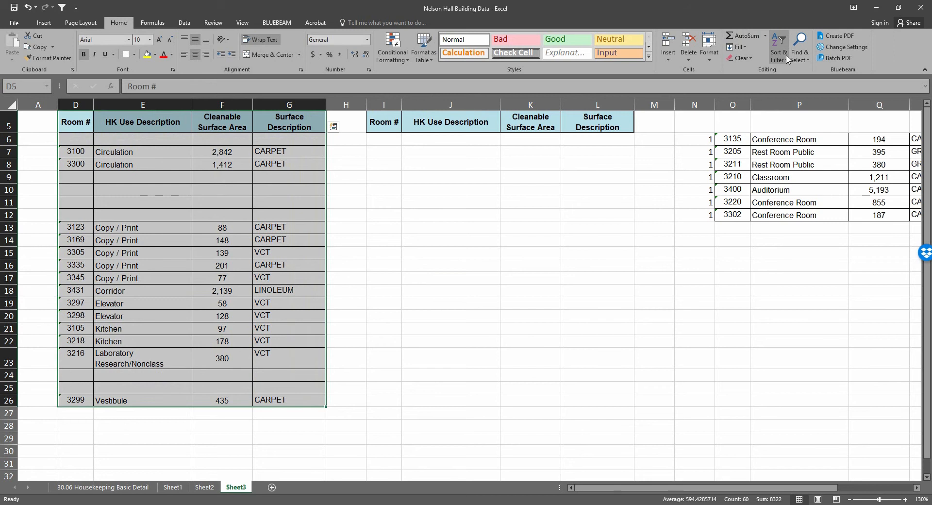
Add filters to the room table in D5:G26 and sort it by Room # in ascending order
left_click(781, 57)
left_click(791, 108)
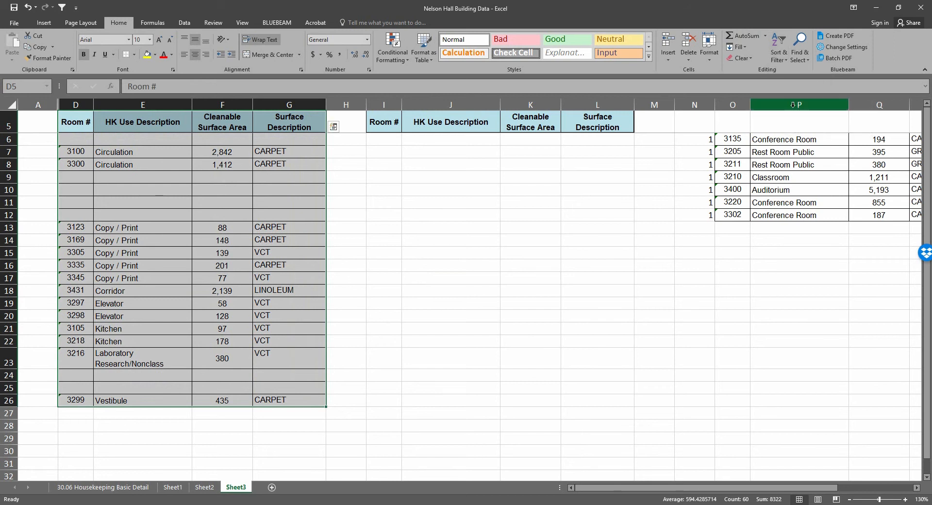
left_click(187, 147)
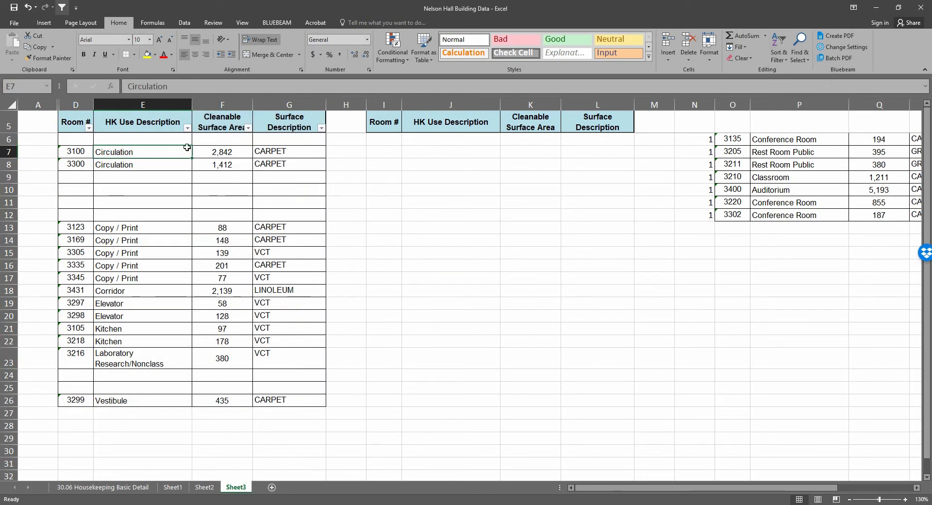
left_click(88, 128)
left_click(60, 140)
left_click(441, 201)
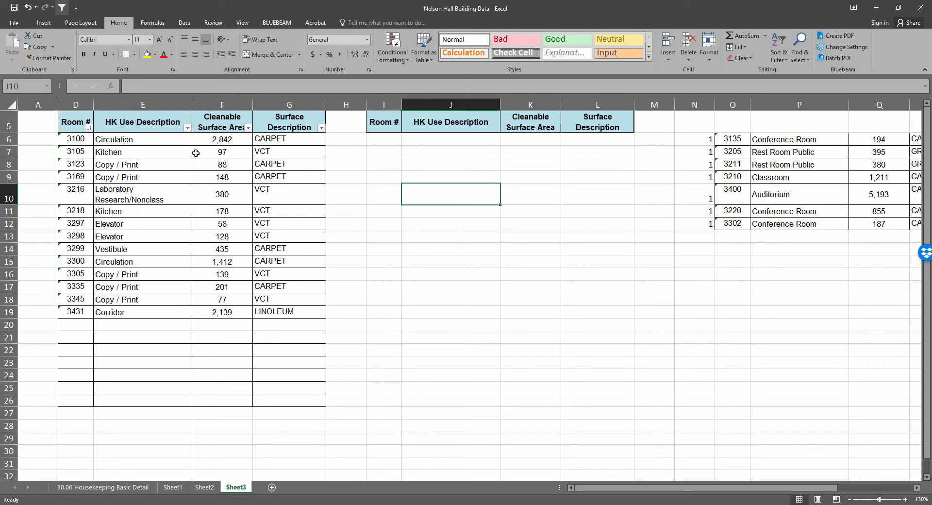
left_click(331, 164)
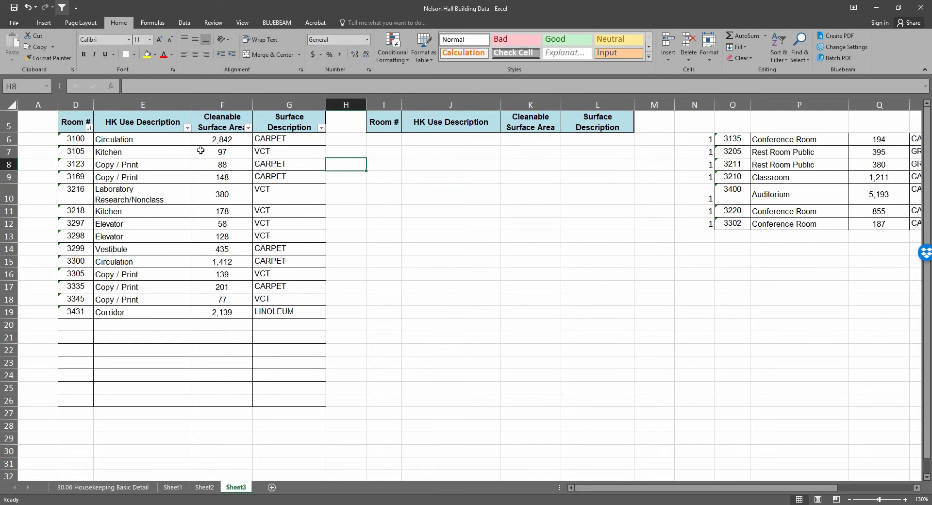
Copy the room 3100 Circulation row into the second table starting at cell I10, keeping its formatting
left_click_drag(75, 139, 279, 138)
right_click(278, 139)
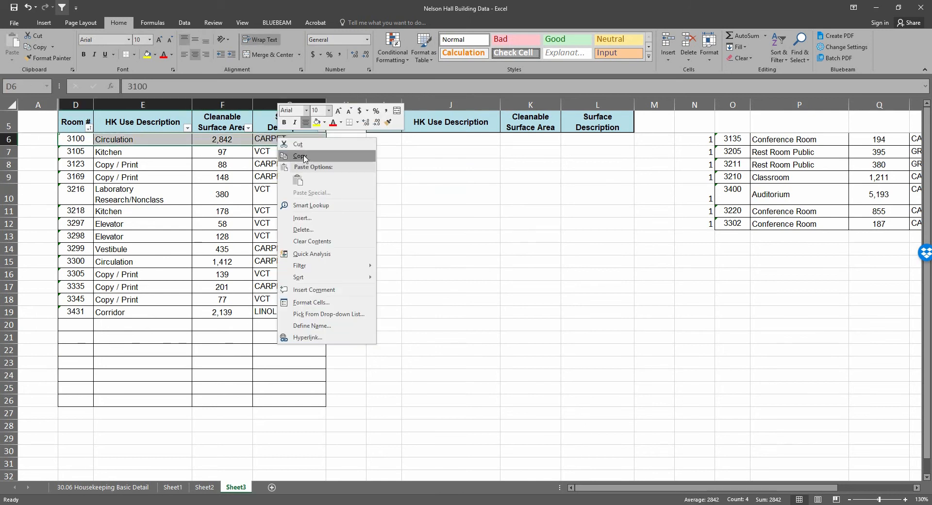
left_click(305, 156)
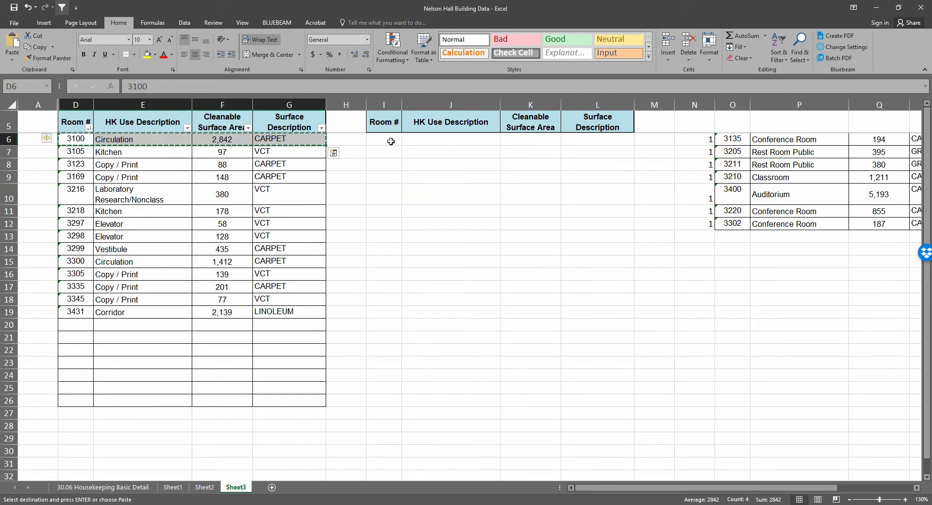
left_click(383, 197)
right_click(383, 197)
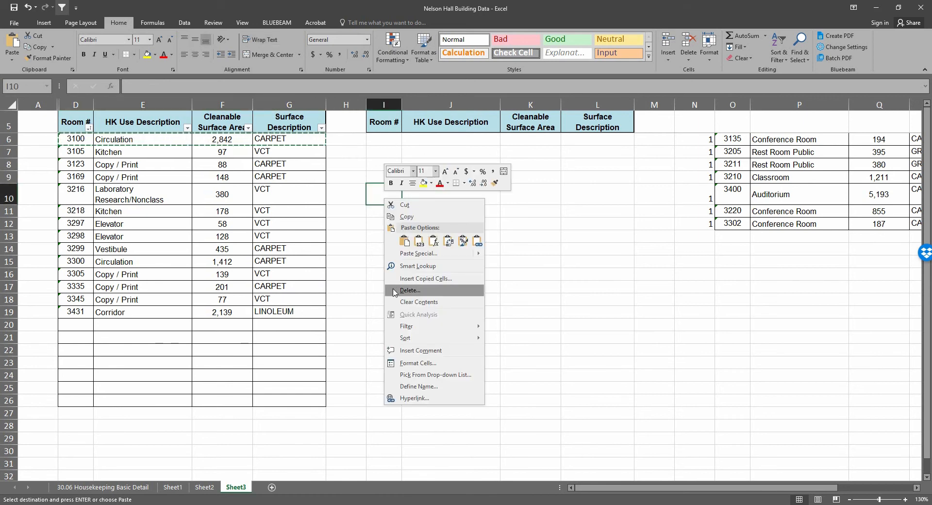
left_click(405, 241)
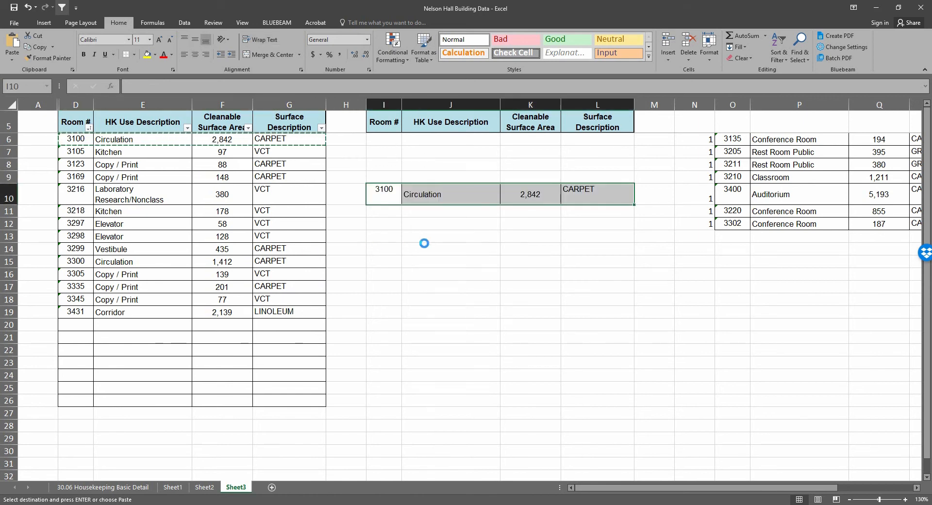
Clear the room 3100 entry from D6:G6 in the original table
left_click_drag(78, 140, 291, 141)
key("BackSpace")
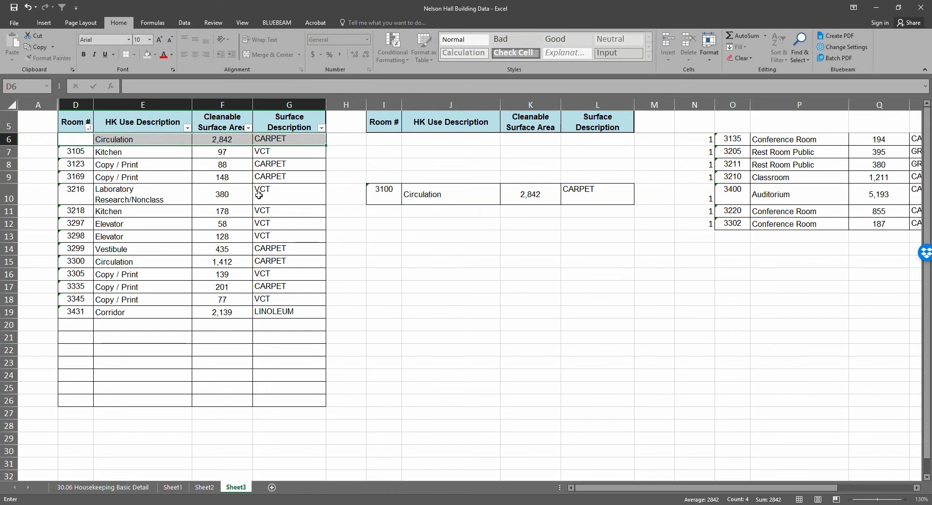
left_click(304, 142)
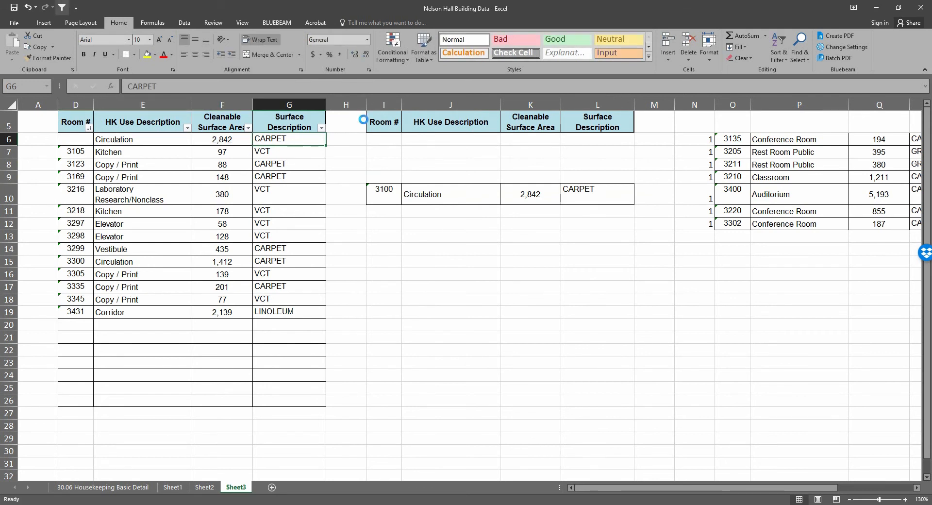
key("Delete")
left_click(245, 142)
key("Delete")
left_click(177, 141)
key("Delete")
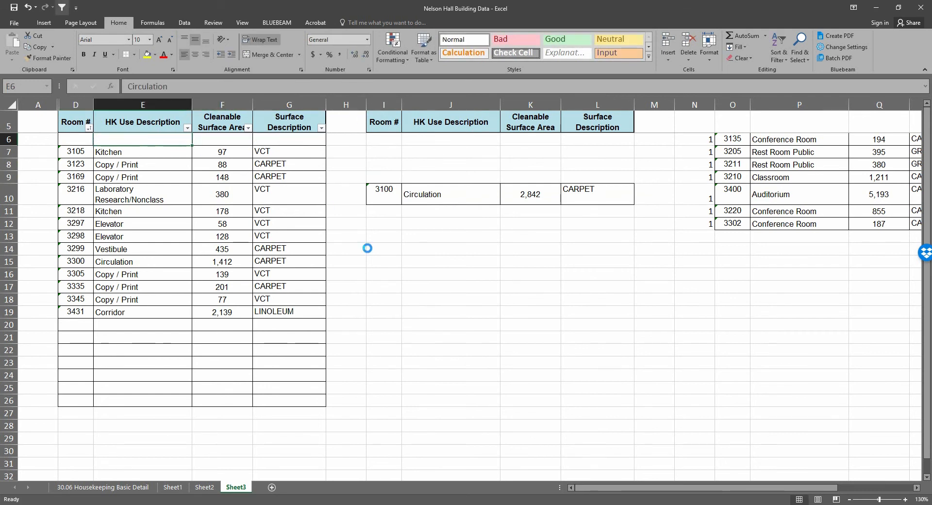
Move the room 3216 Laboratory Research/Nonclass row from the original table to cell O18, below the third list
left_click(452, 287)
left_click_drag(81, 197, 304, 191)
right_click(305, 191)
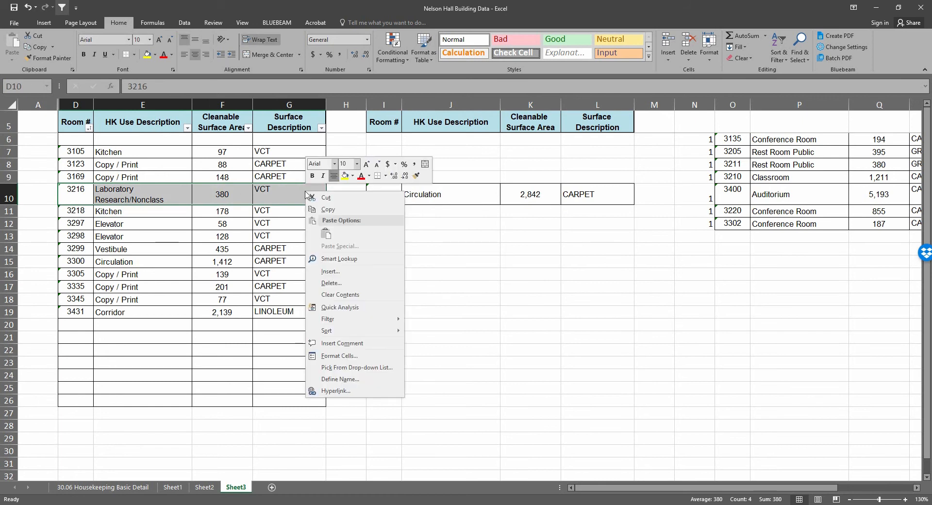
left_click(321, 210)
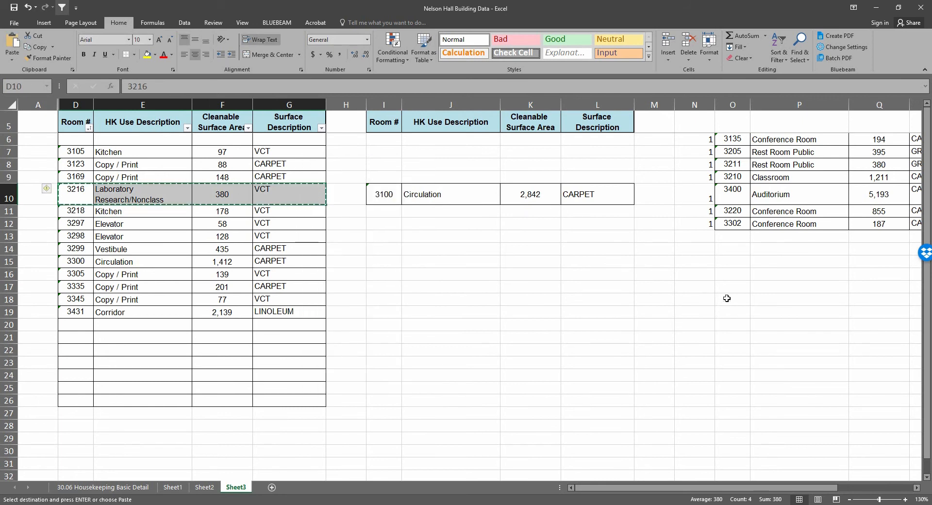
right_click(726, 301)
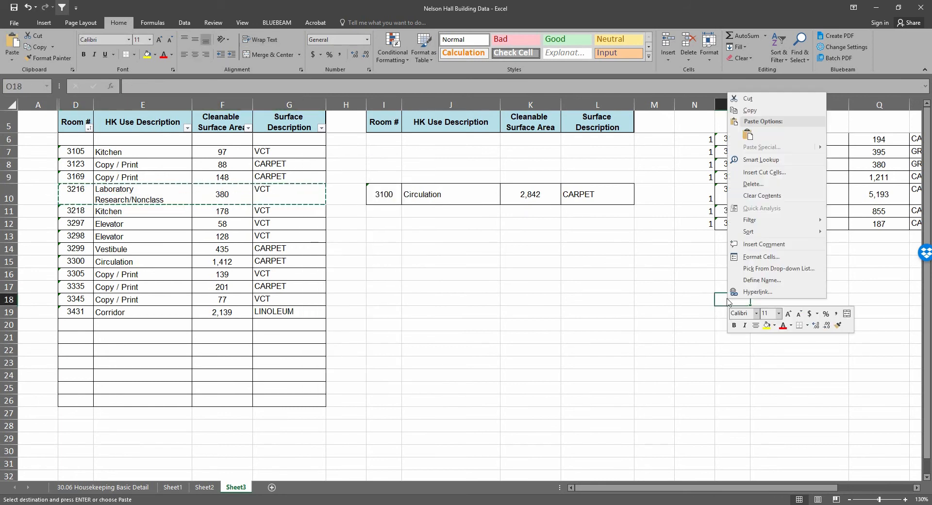
left_click(748, 135)
left_click(705, 252)
left_click(408, 251)
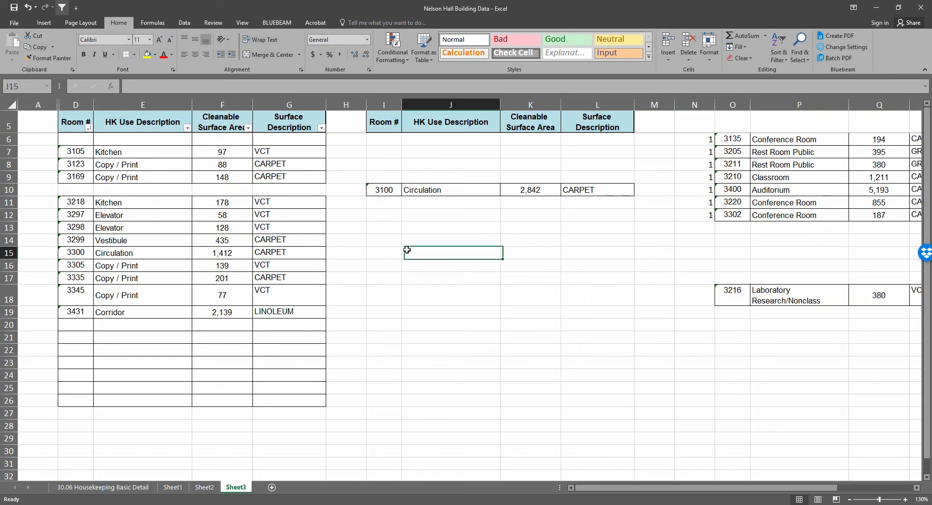
left_click_drag(63, 202, 266, 202)
right_click(273, 202)
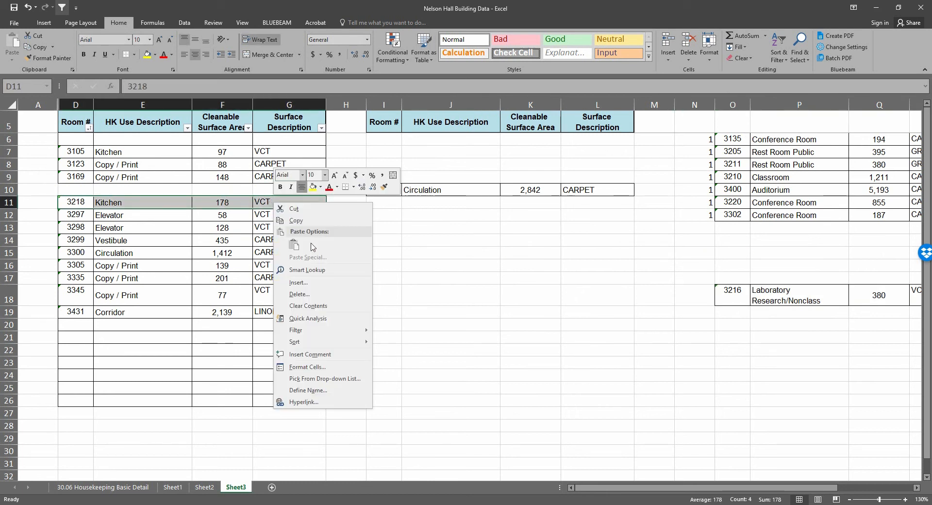
key("Escape")
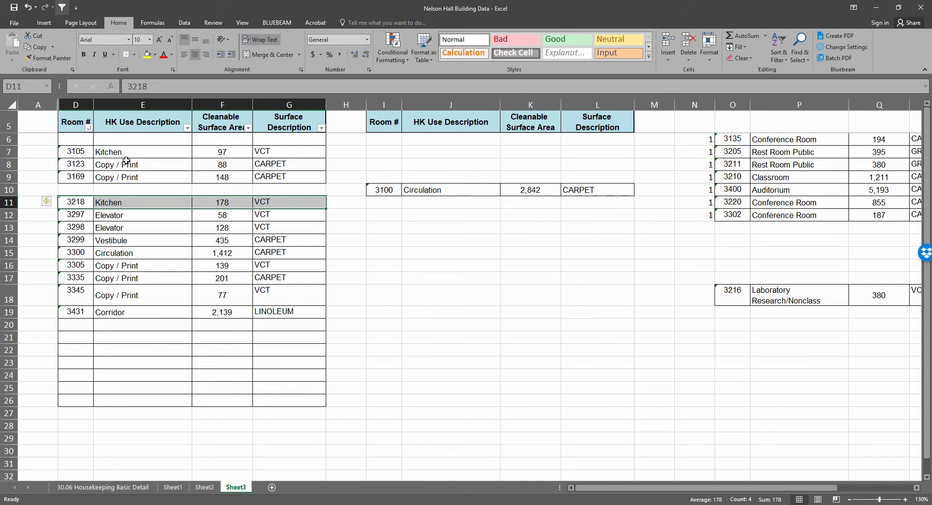
Move the room 3218 Kitchen row from the original table to cell I12 in the second table
left_click_drag(81, 202, 303, 209)
right_click(303, 205)
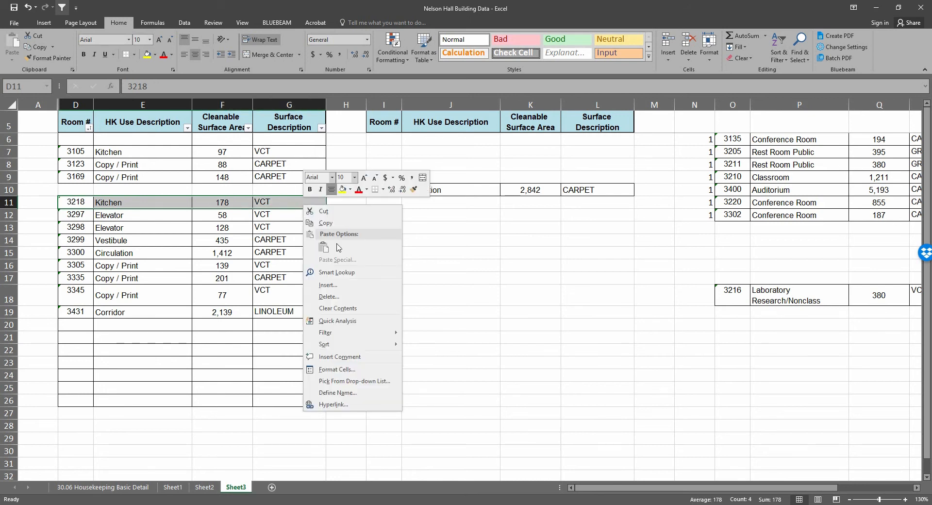
left_click(312, 210)
left_click(383, 216)
right_click(383, 216)
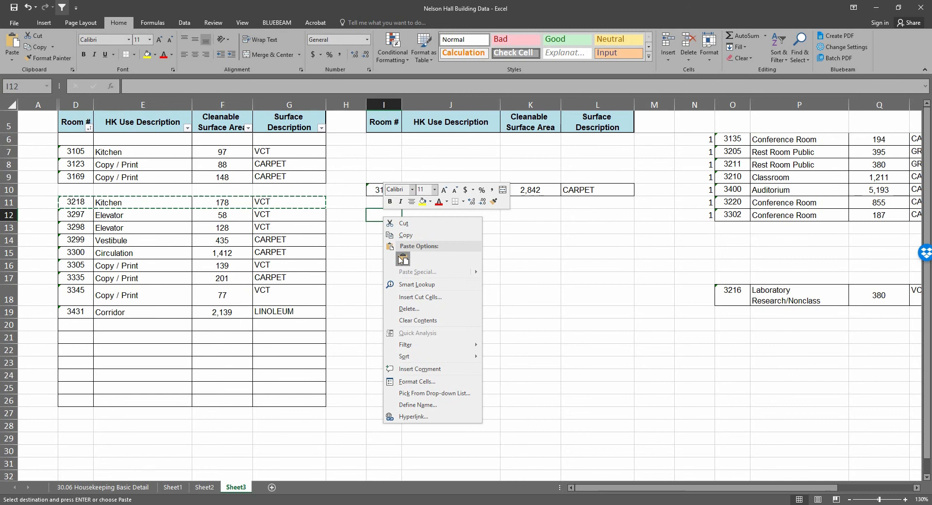
left_click(402, 259)
left_click(384, 277)
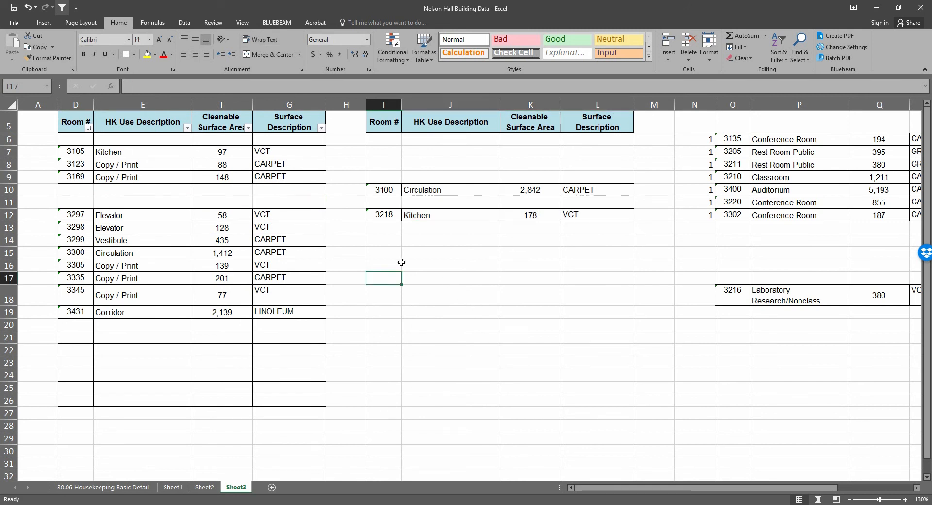
left_click(414, 235)
Copy the rows for rooms 3105, 3123 and 3169 and paste them as values starting at I6
left_click_drag(75, 150, 306, 178)
right_click(210, 170)
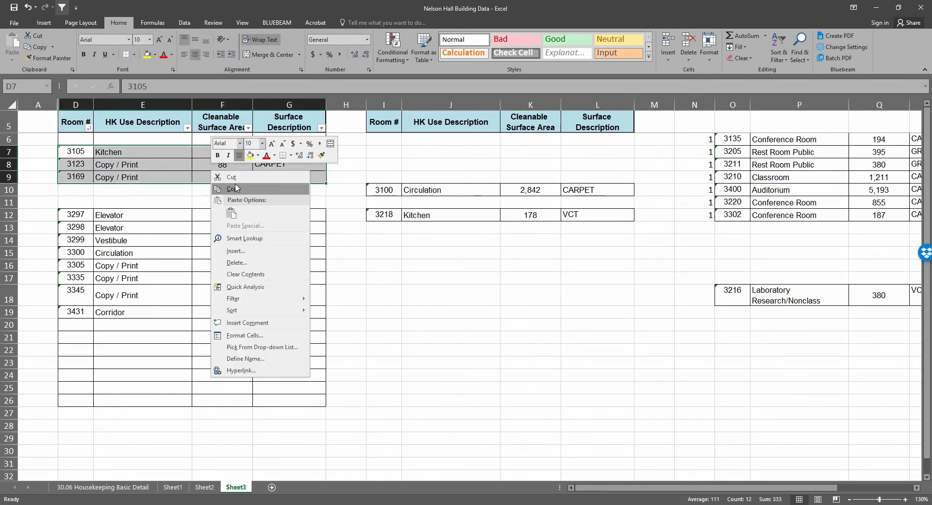
left_click(238, 190)
left_click(407, 144)
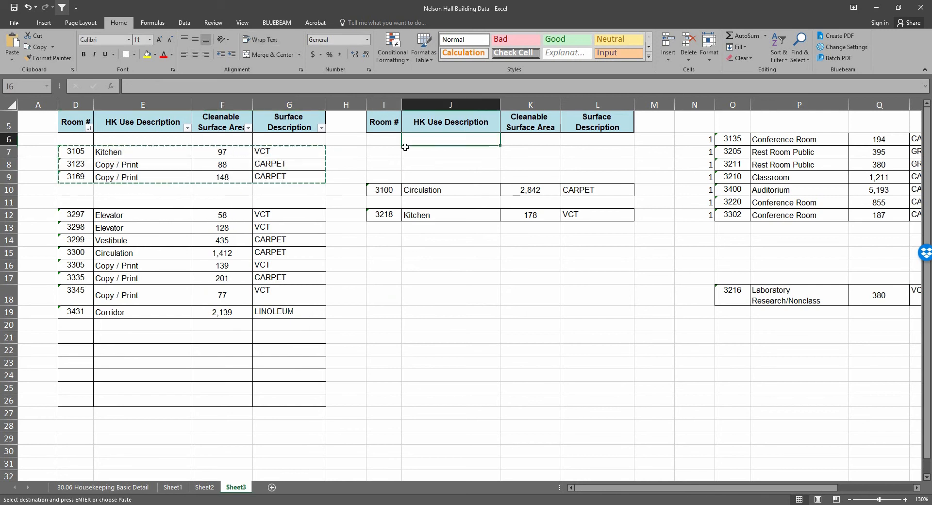
left_click(384, 140)
right_click(384, 139)
key("v")
left_click(485, 299)
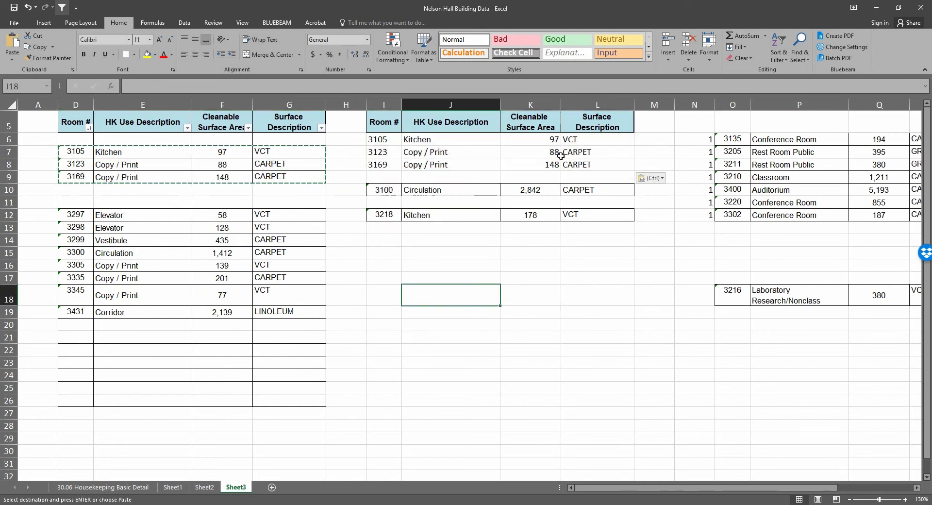
Apply all borders to the pasted room rows in I6:L8
left_click(556, 153)
left_click_drag(383, 141, 585, 165)
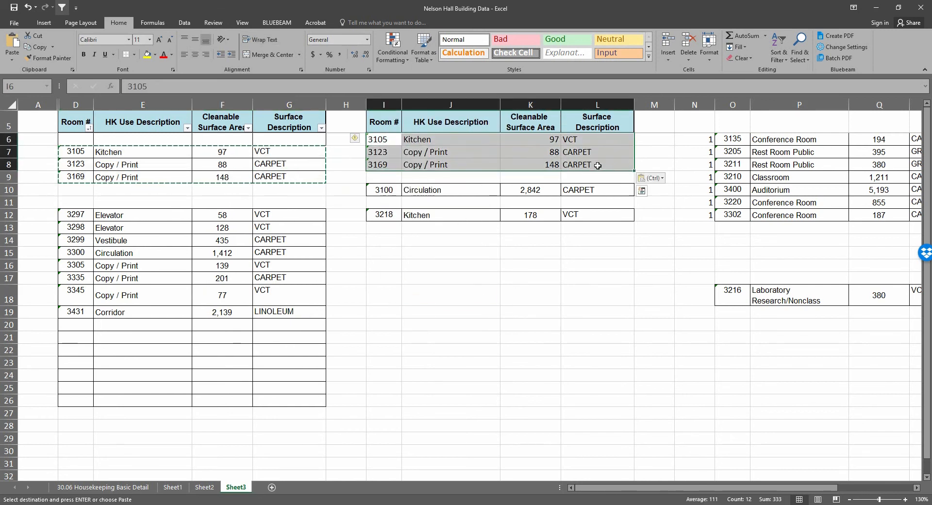
left_click(134, 55)
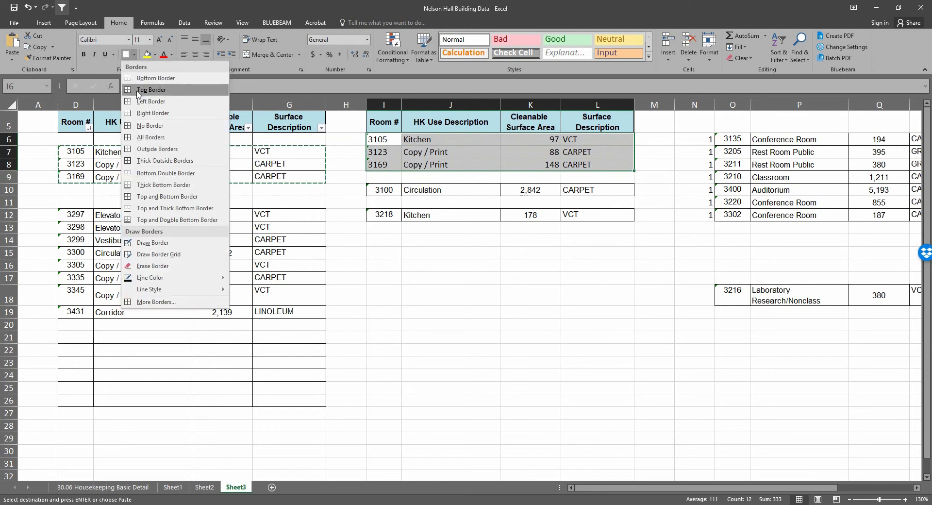
left_click(160, 141)
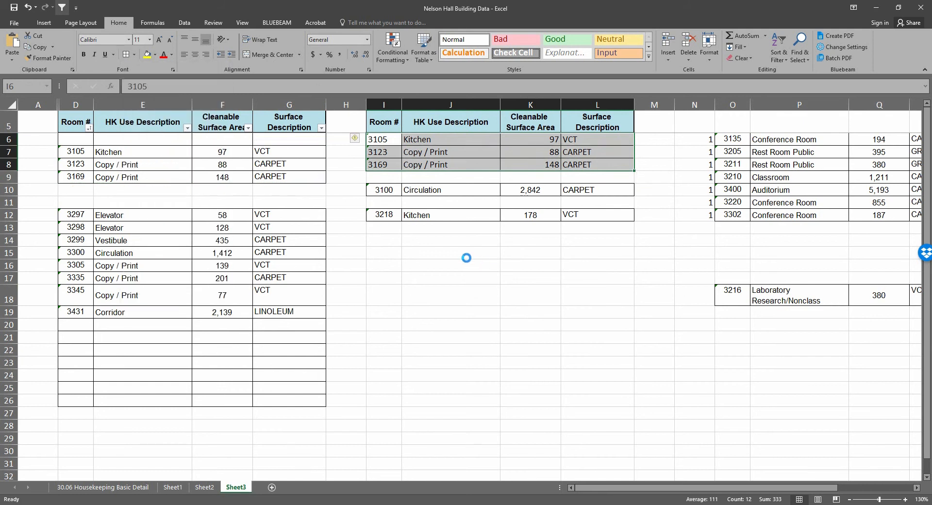
left_click(466, 257)
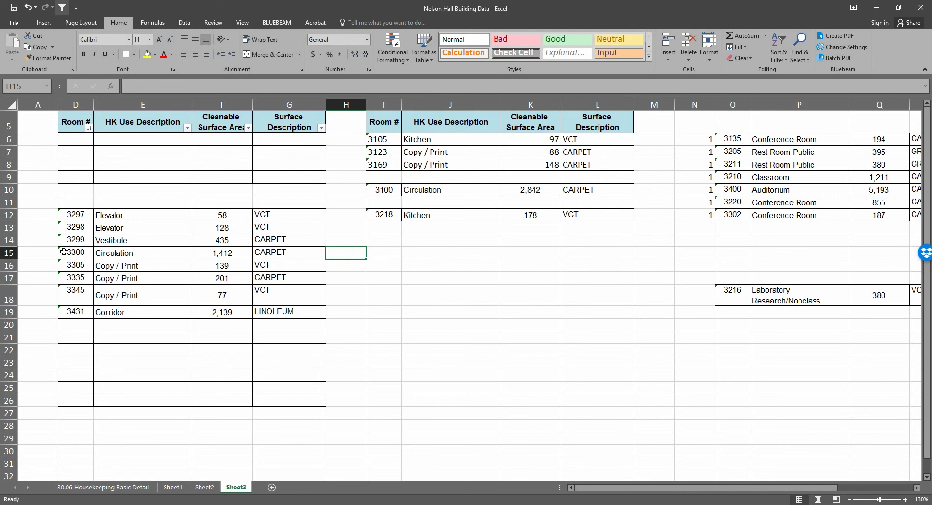
Move the room 3300 Circulation row from the original table to cell I13 in the second table
left_click_drag(64, 251, 271, 253)
right_click(280, 252)
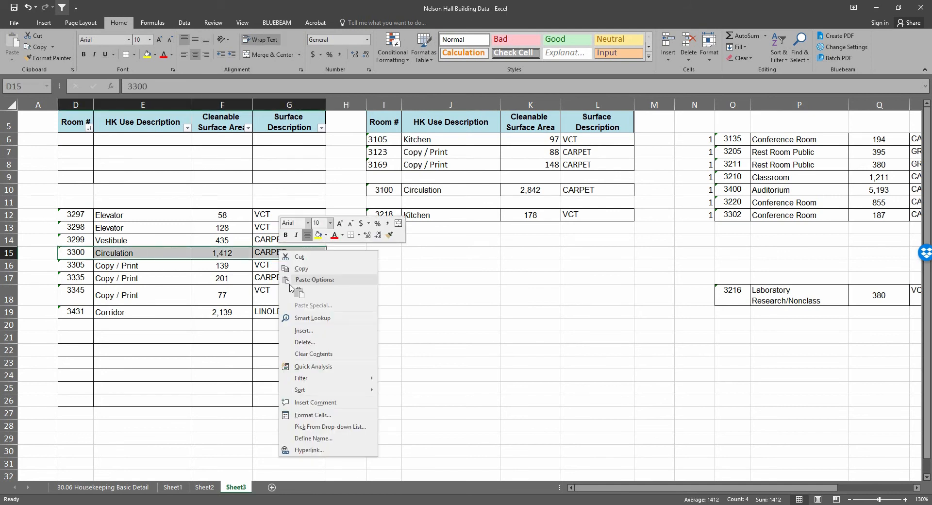
left_click(300, 268)
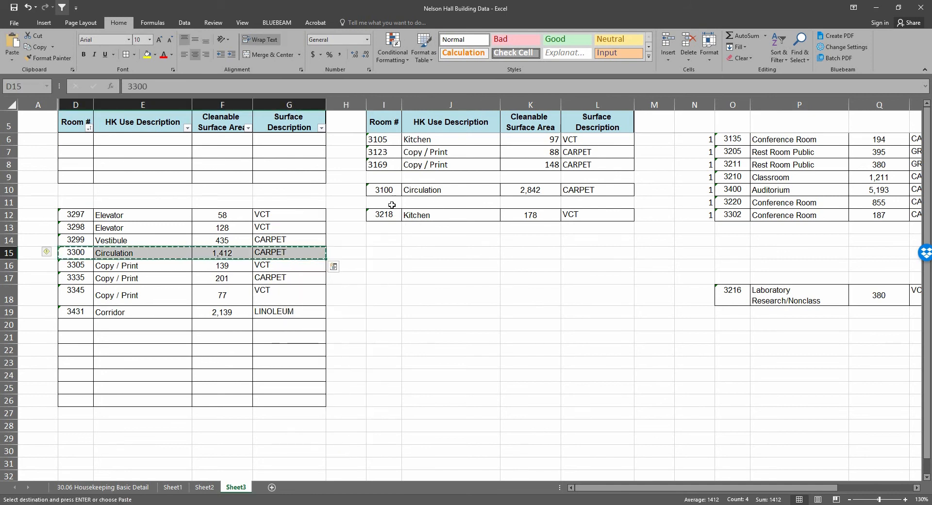
left_click(384, 226)
right_click(388, 226)
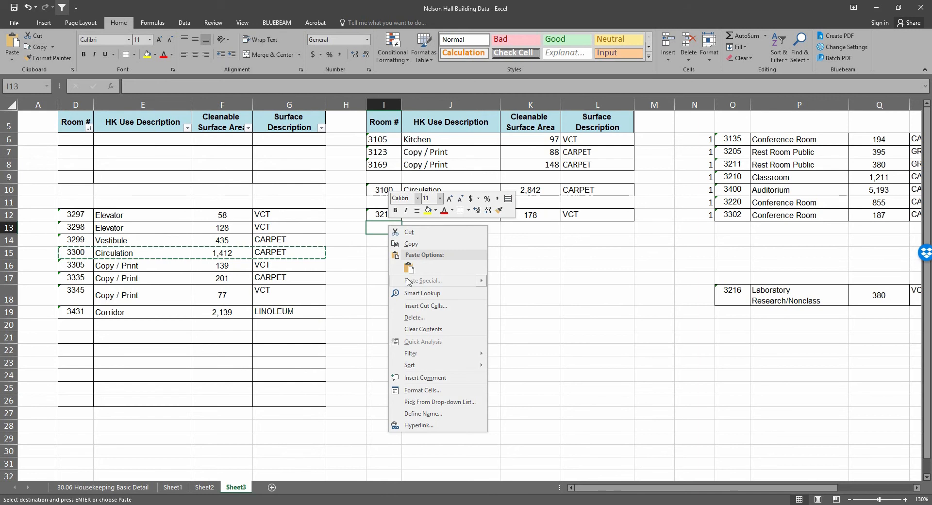
left_click(409, 268)
left_click(458, 289)
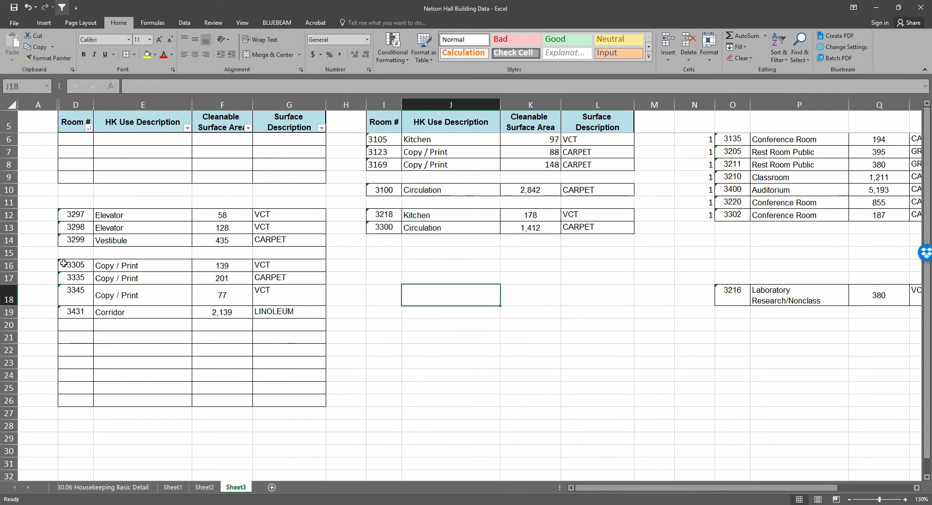
Move the Copy / Print rows for rooms 3305, 3335 and 3345 to the second table starting at I14
left_click_drag(64, 264, 285, 294)
right_click(286, 290)
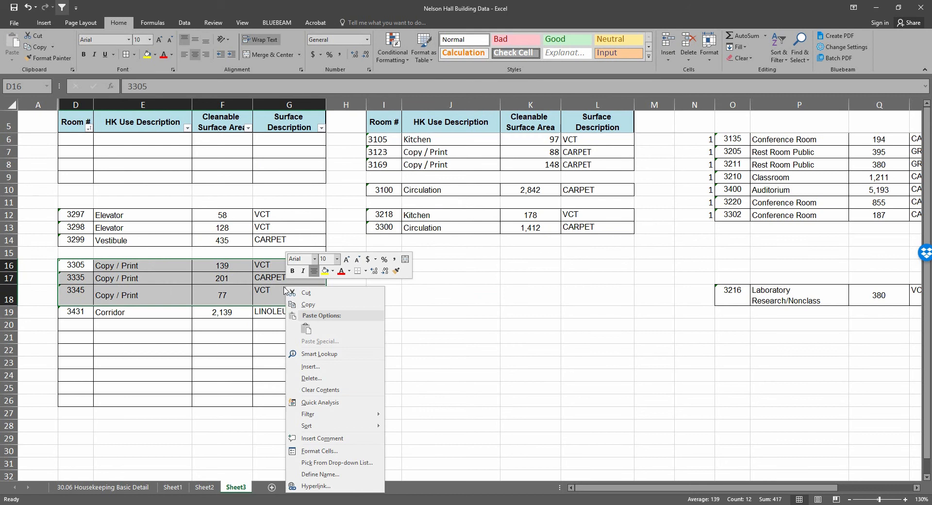
left_click(308, 293)
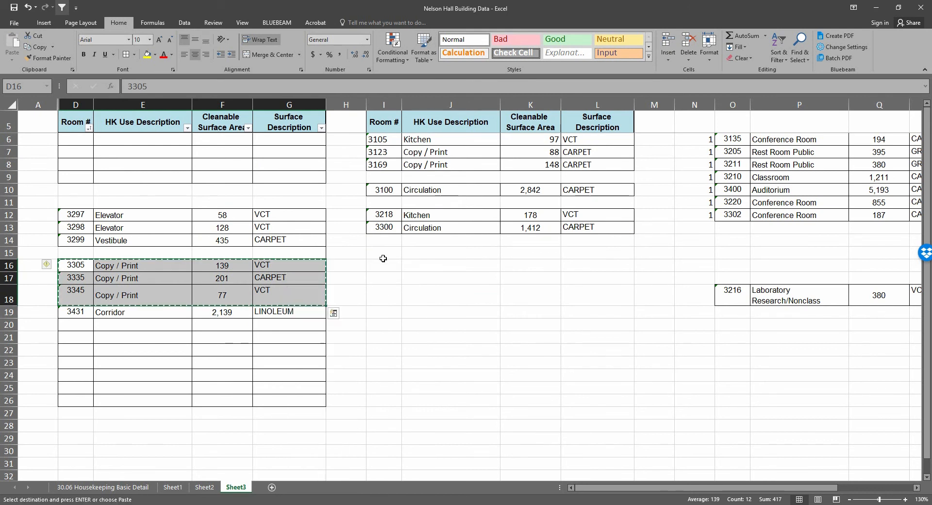
left_click(383, 240)
right_click(382, 239)
left_click(399, 284)
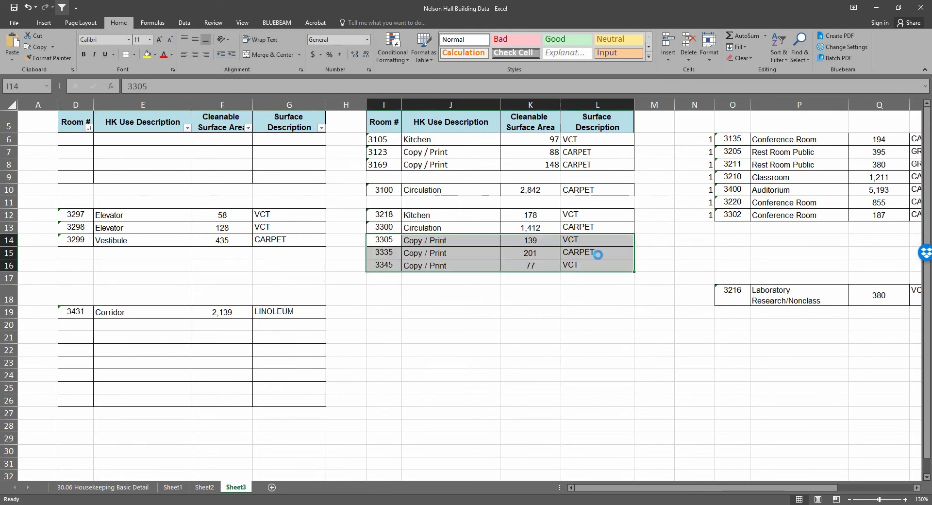
left_click(417, 309)
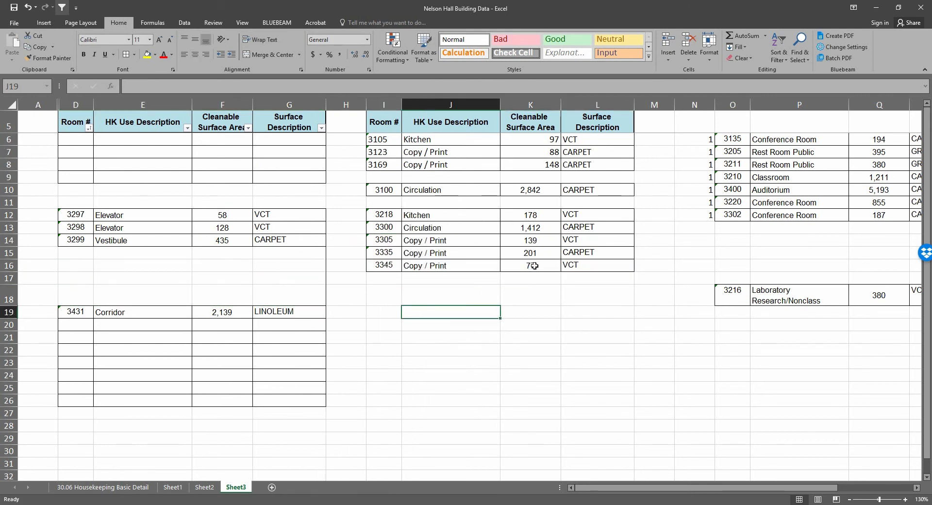
Copy the room numbers and HK use descriptions for rooms 3105 through 3345 in I6:J14
left_click(656, 218)
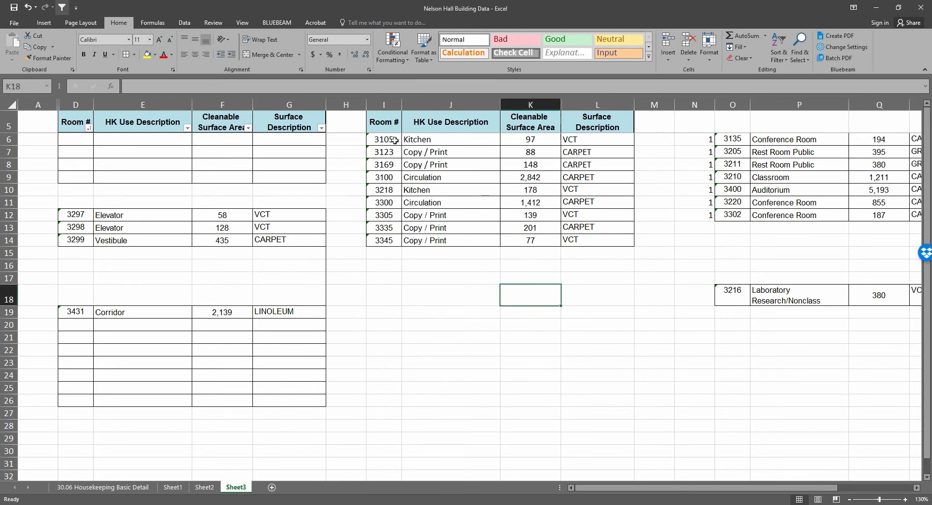
left_click_drag(385, 139, 452, 238)
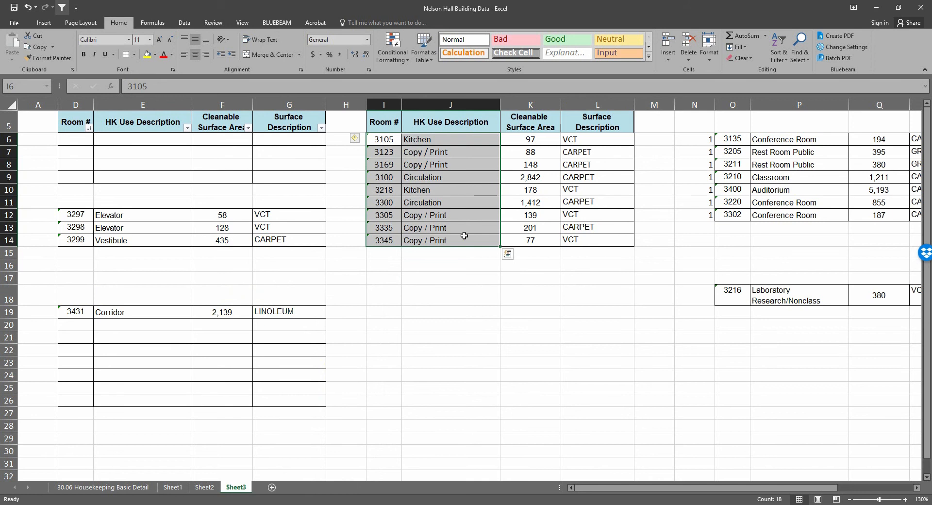
right_click(437, 186)
left_click(461, 208)
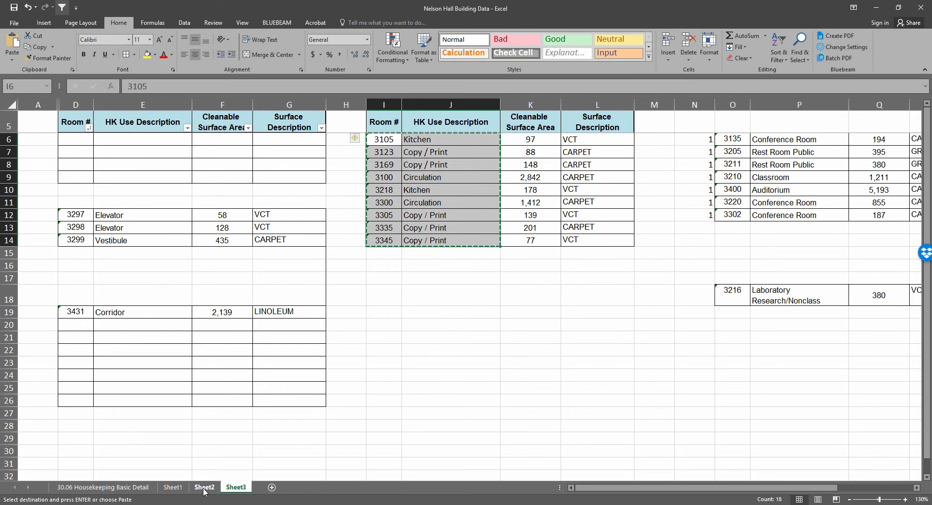
Switch to the 000_Work Schedule Template workbook and paste the copied rooms as values into Daily Work Schedule Spaces, starting at the Space ID of B01
key("alt+Tab")
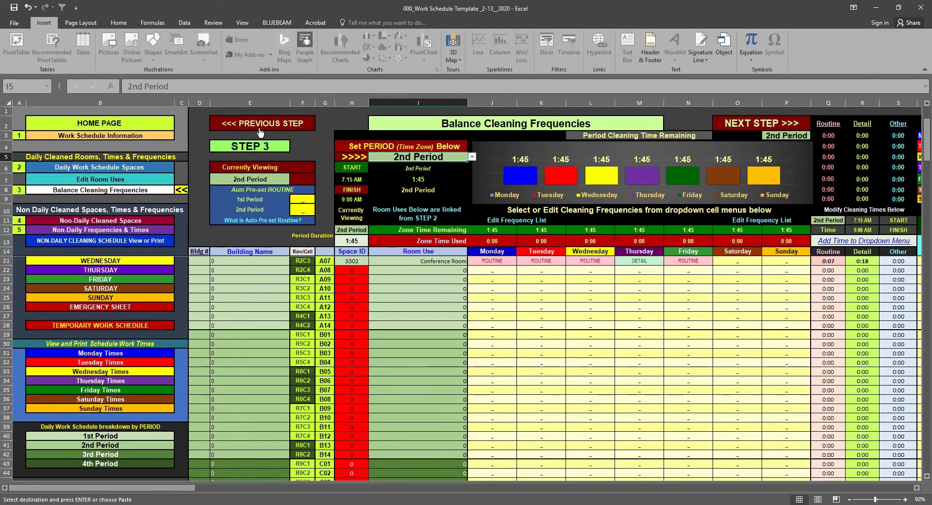
left_click(244, 125)
scroll(504, 344, "down", 4)
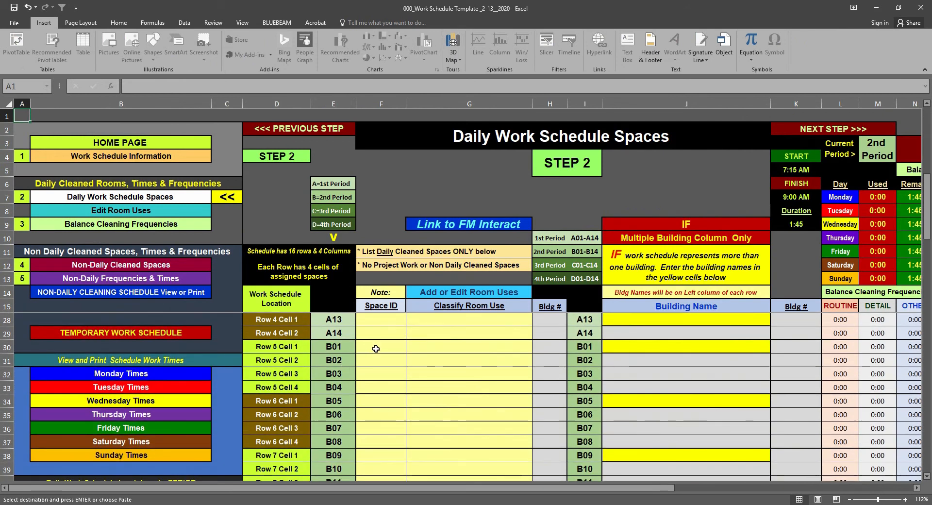
right_click(376, 348)
left_click(408, 197)
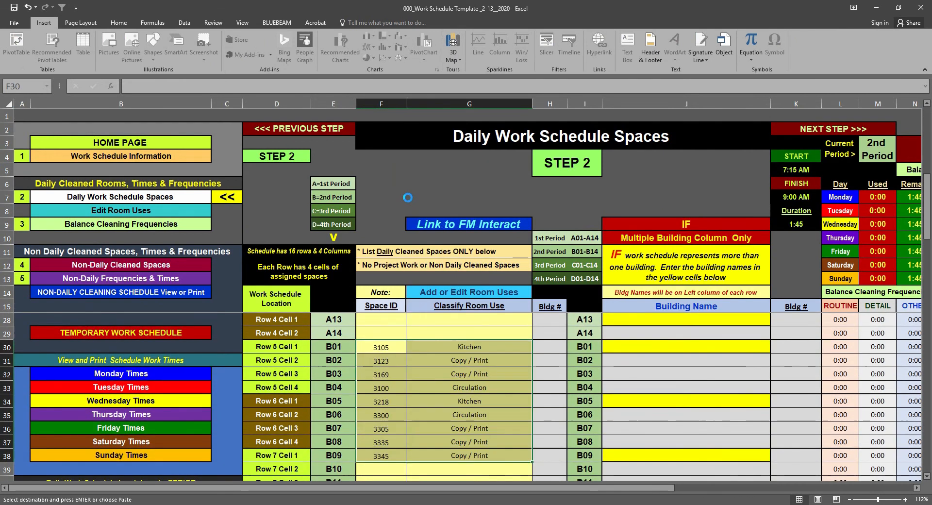
left_click(437, 378)
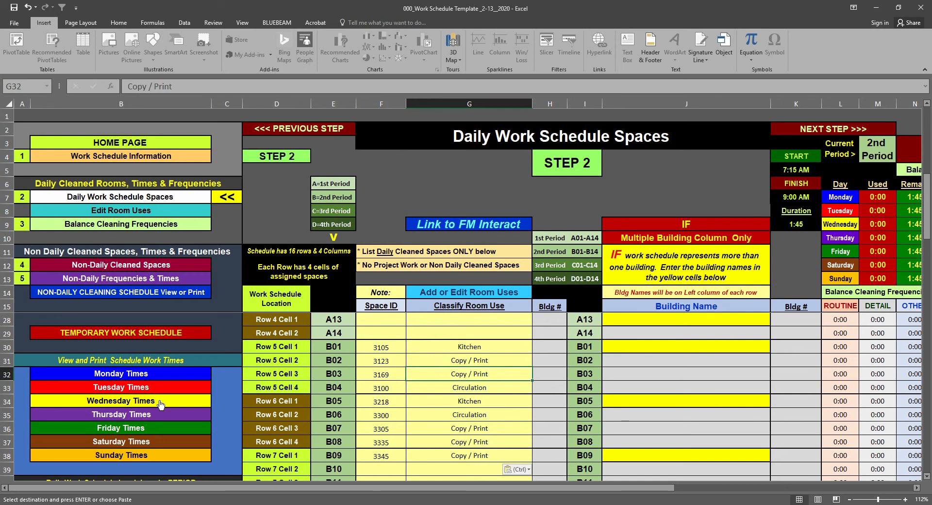
Review the Tuesday work schedule, and return to the Daily Work Schedule Spaces page
scroll(131, 335, "up", 4)
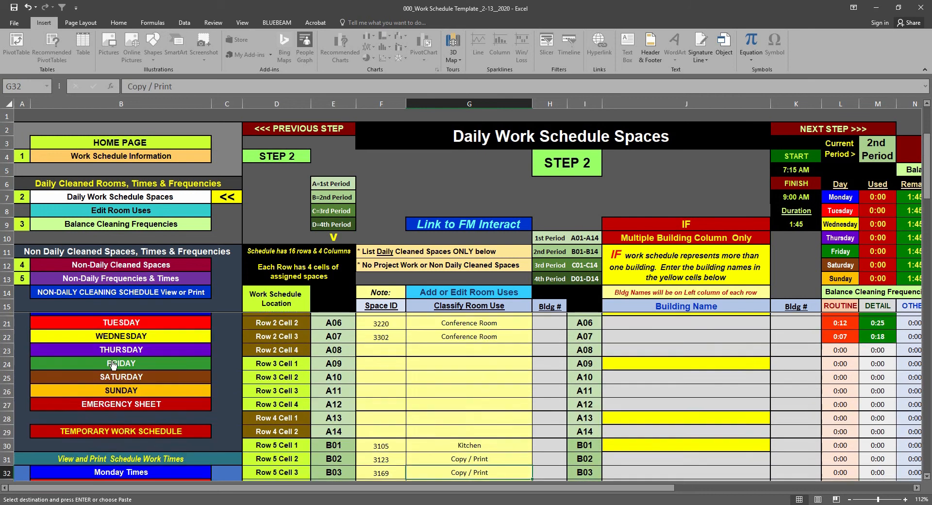
scroll(112, 365, "up", 1)
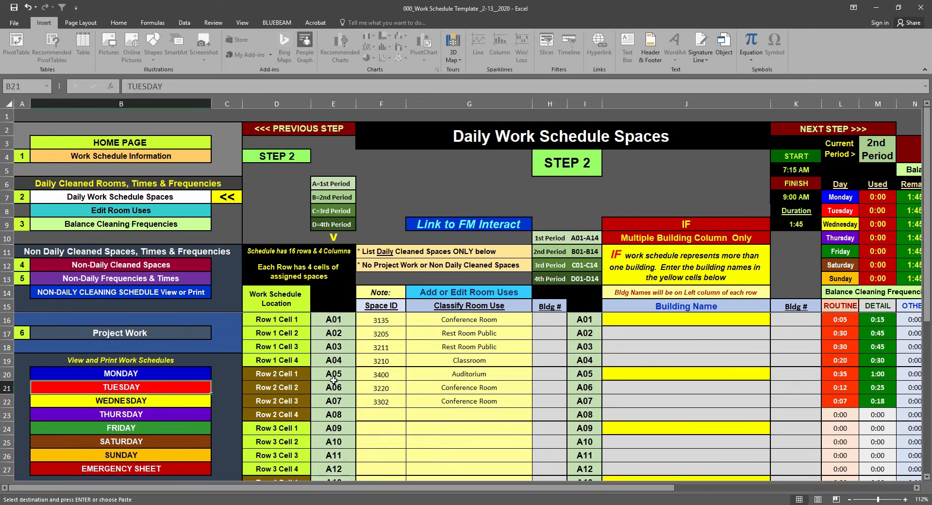
left_click(119, 386)
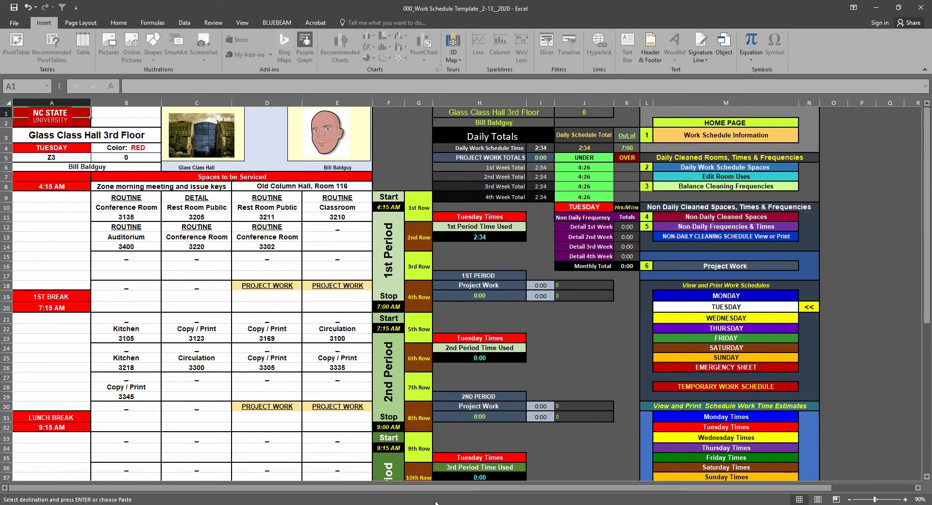
left_click(717, 170)
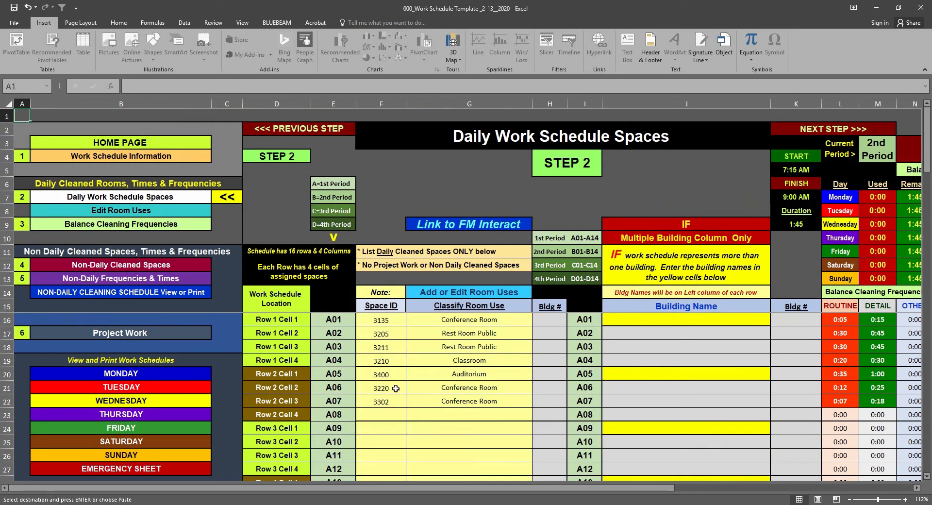
Go to Balance Cleaning Frequencies and set the 2nd Period auto pre-set to ROUTINE
scroll(395, 388, "down", 3)
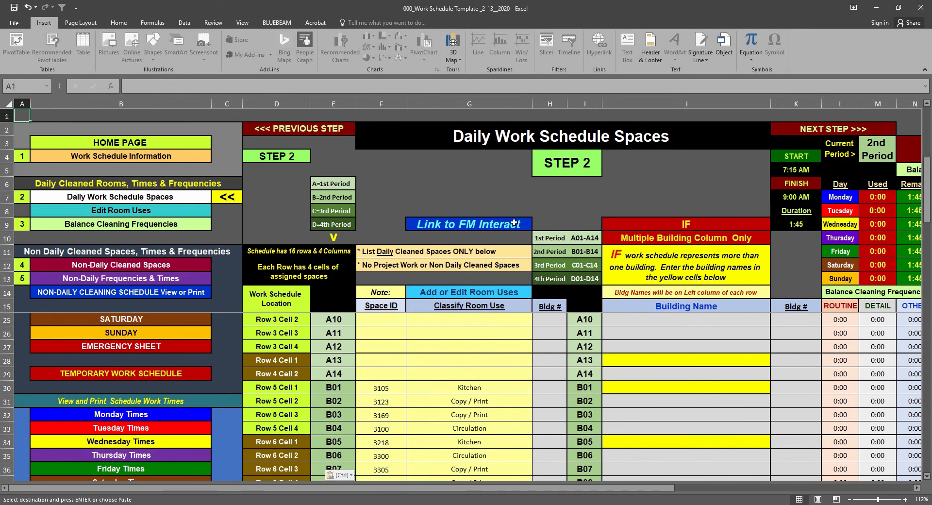
left_click(833, 129)
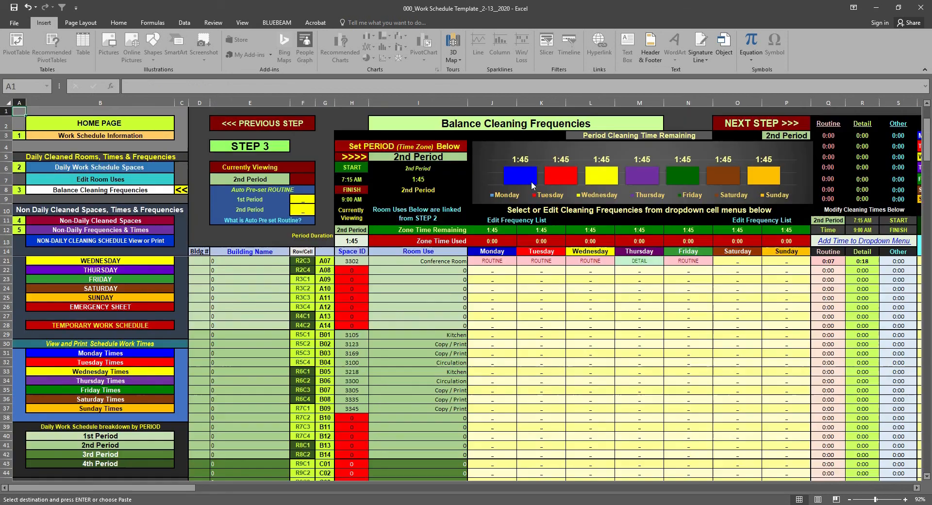
left_click(499, 338)
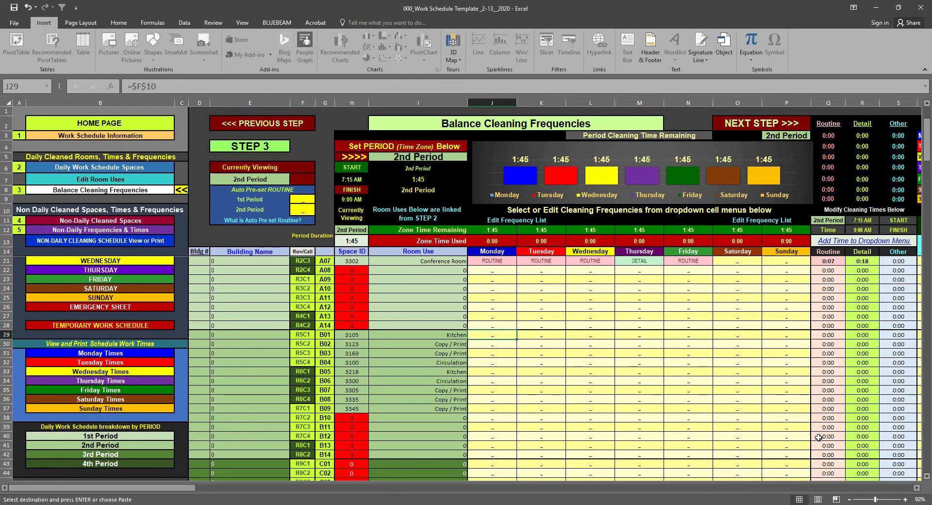
scroll(720, 391, "down", 1)
scroll(722, 387, "up", 1)
left_click(308, 209)
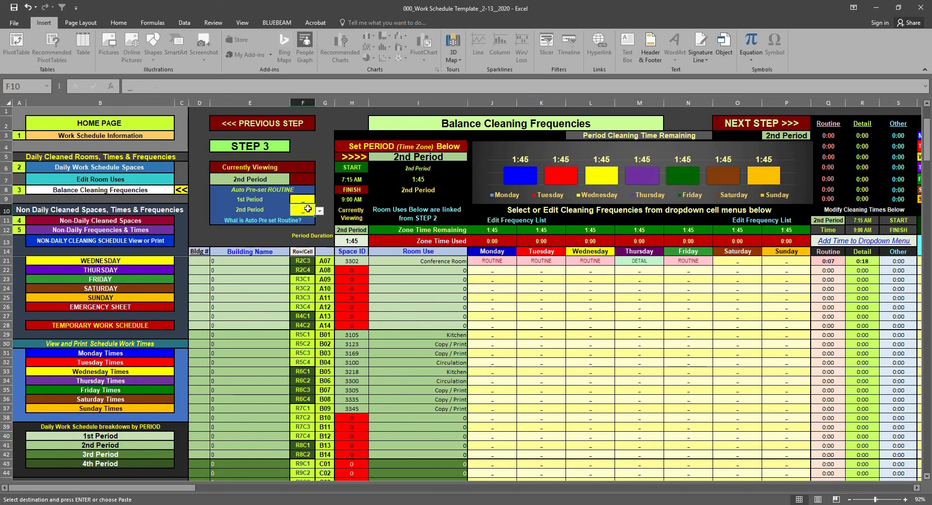
left_click(319, 212)
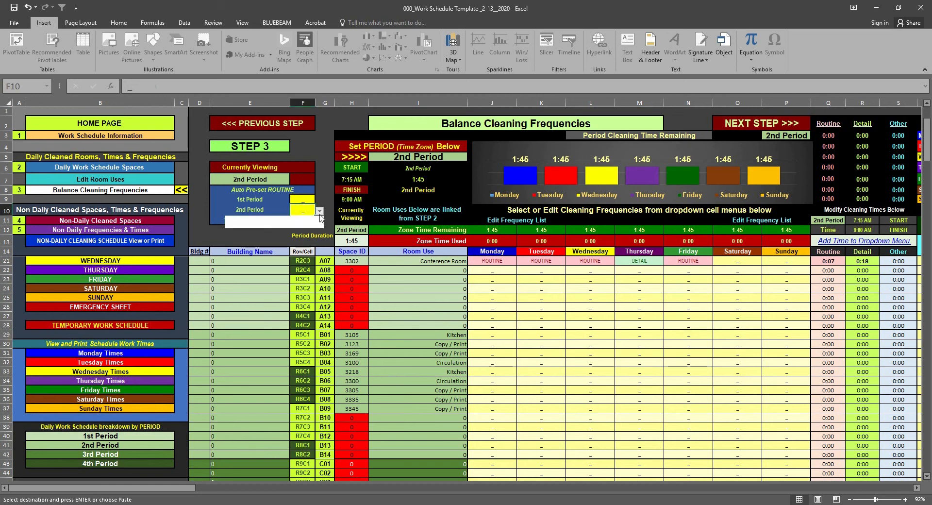
left_click(273, 224)
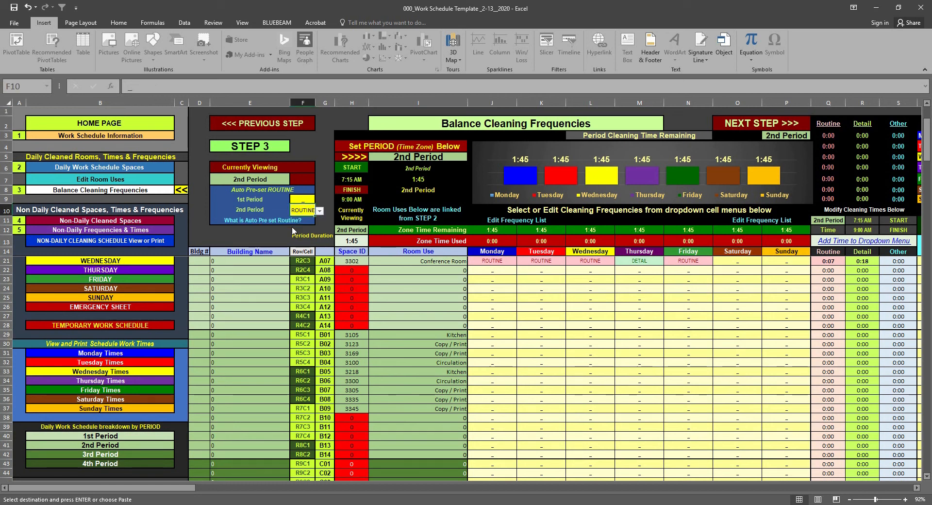
Clear the weekday frequencies of the unused spaces B10 to B14 by pasting the blank cells J43:N47 as values at J38
left_click(587, 382)
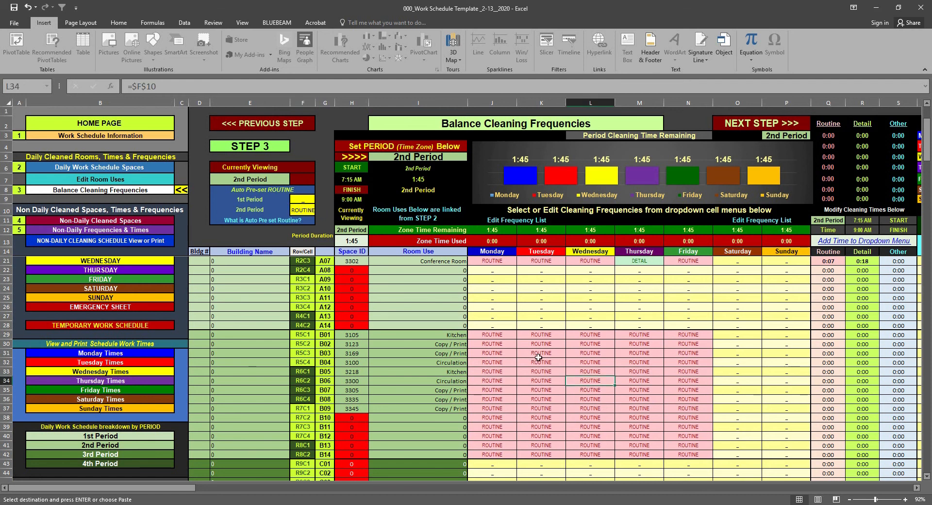
scroll(583, 427, "down", 1)
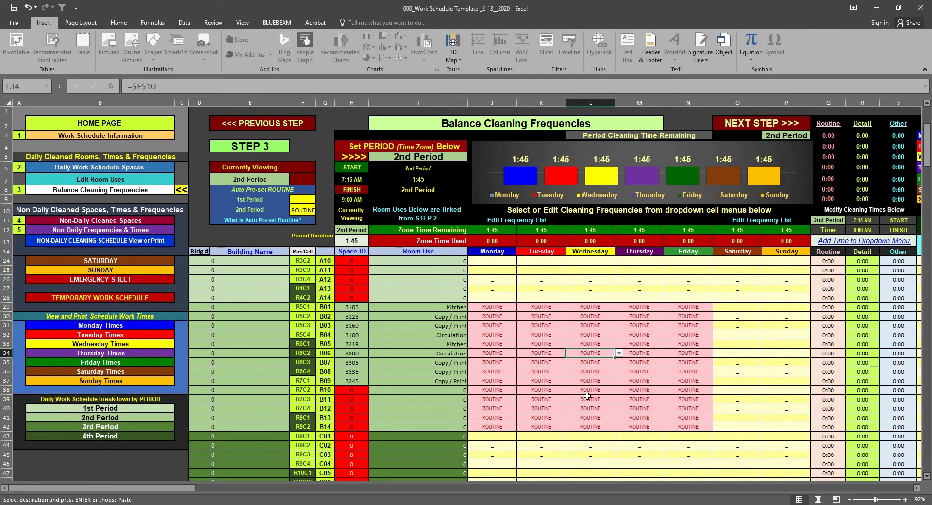
scroll(570, 429, "down", 1)
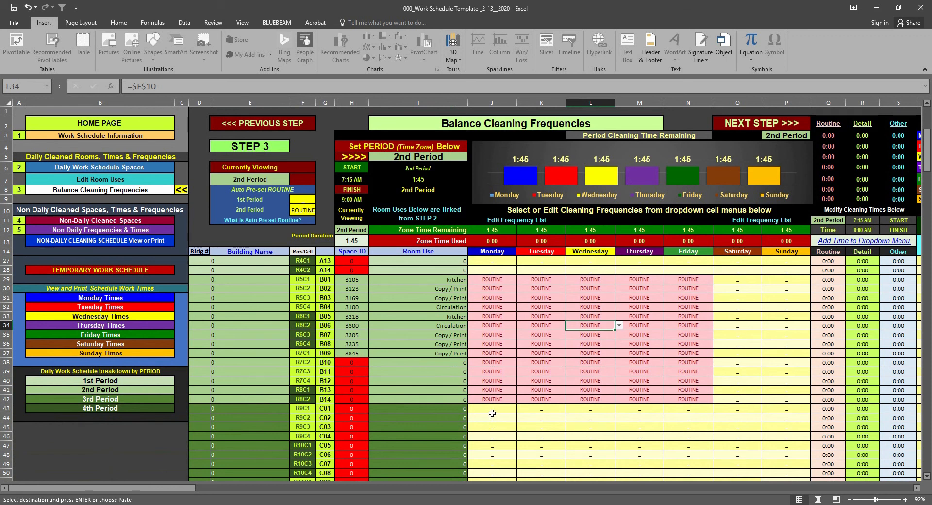
left_click_drag(492, 413, 689, 448)
right_click(668, 440)
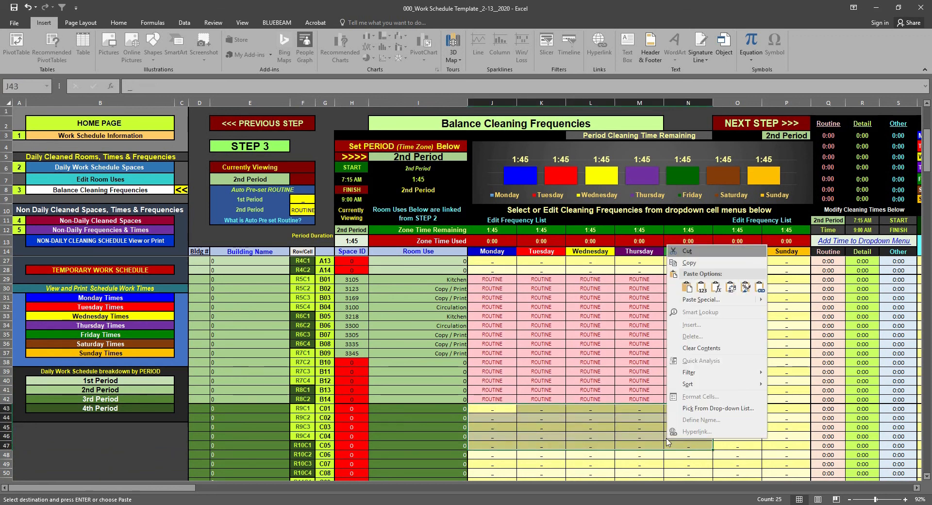
left_click(689, 263)
left_click(477, 363)
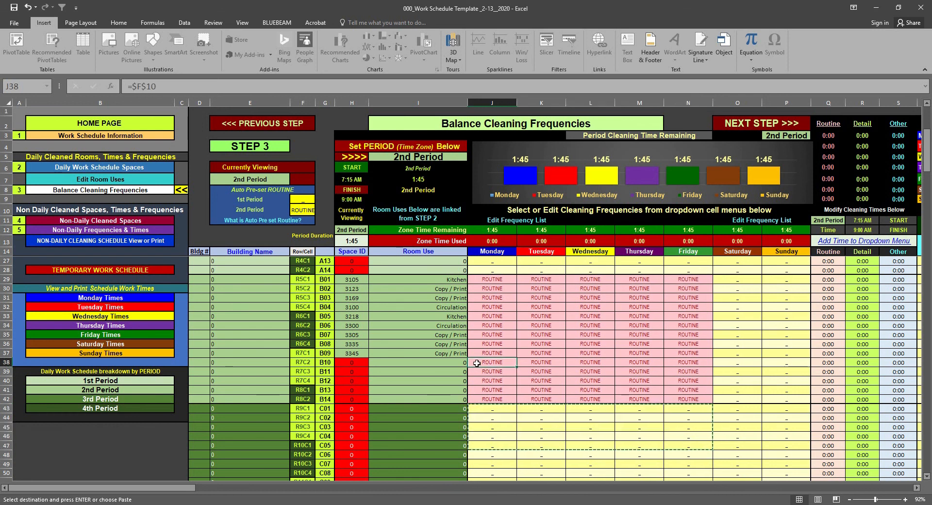
right_click(477, 363)
left_click(512, 214)
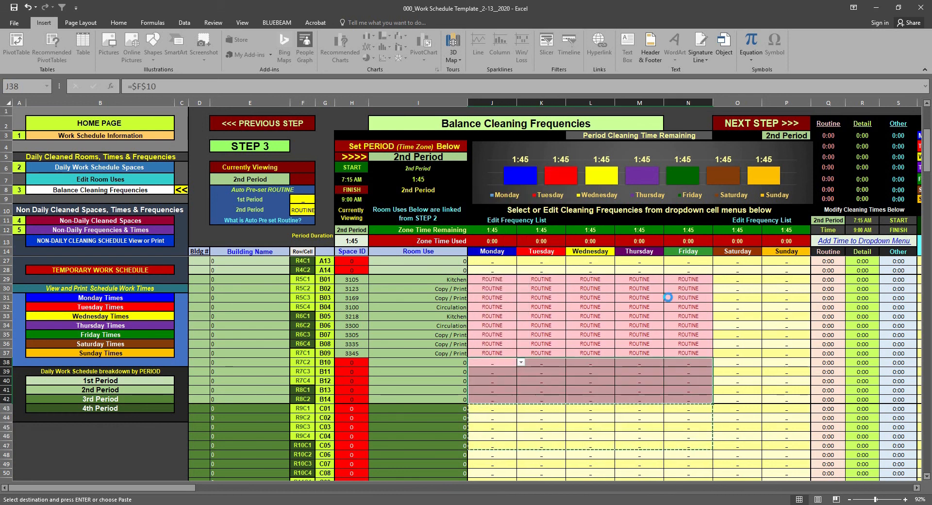
left_click(695, 436)
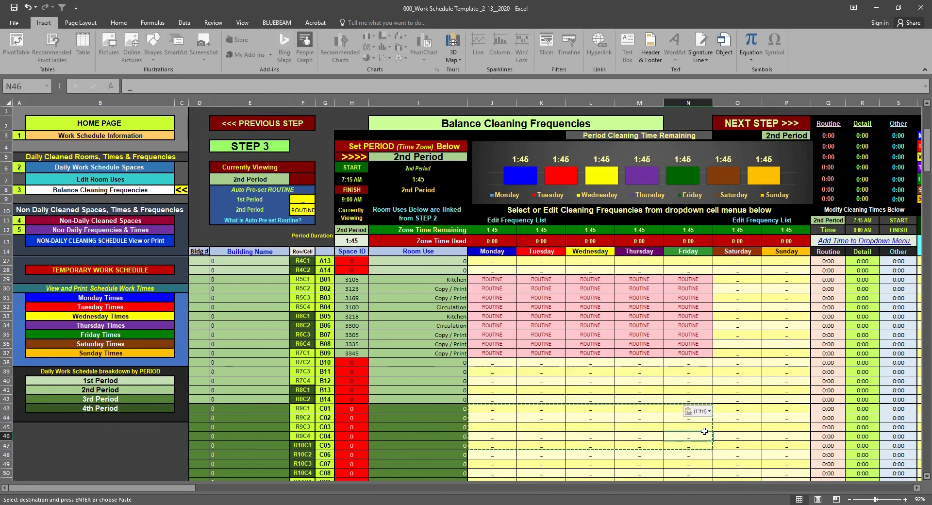
scroll(757, 357, "up", 1)
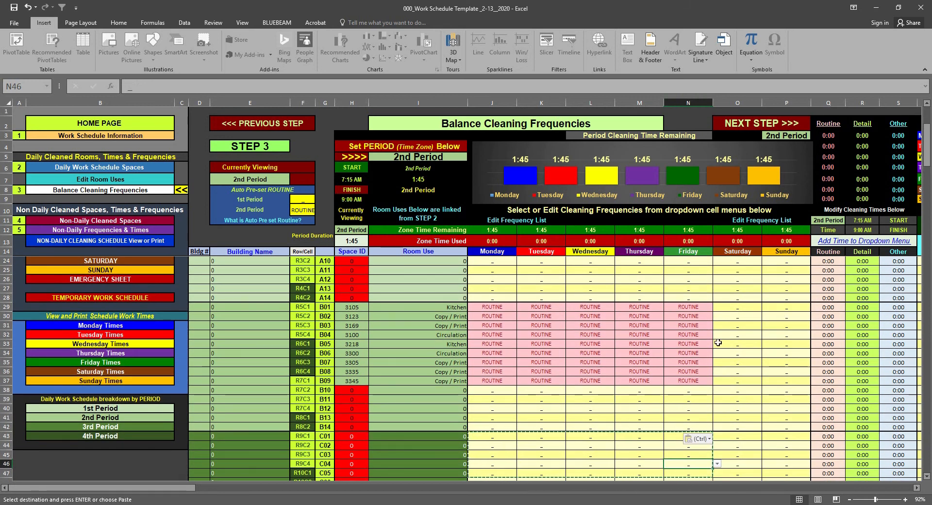
left_click(862, 335)
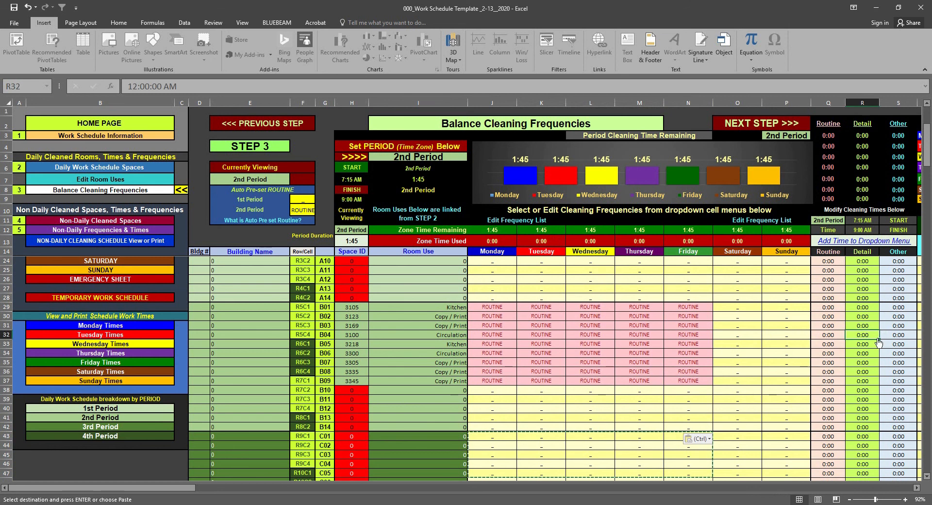
left_click(882, 336)
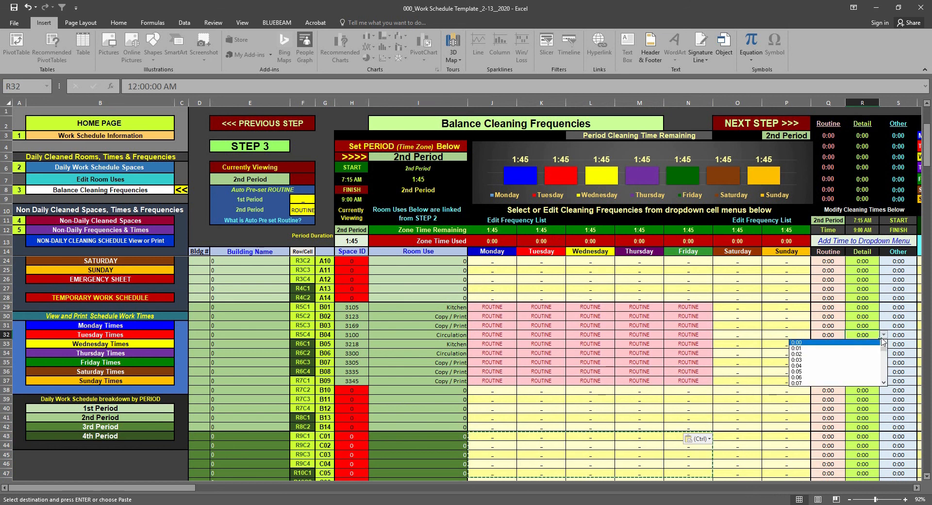
left_click(885, 383)
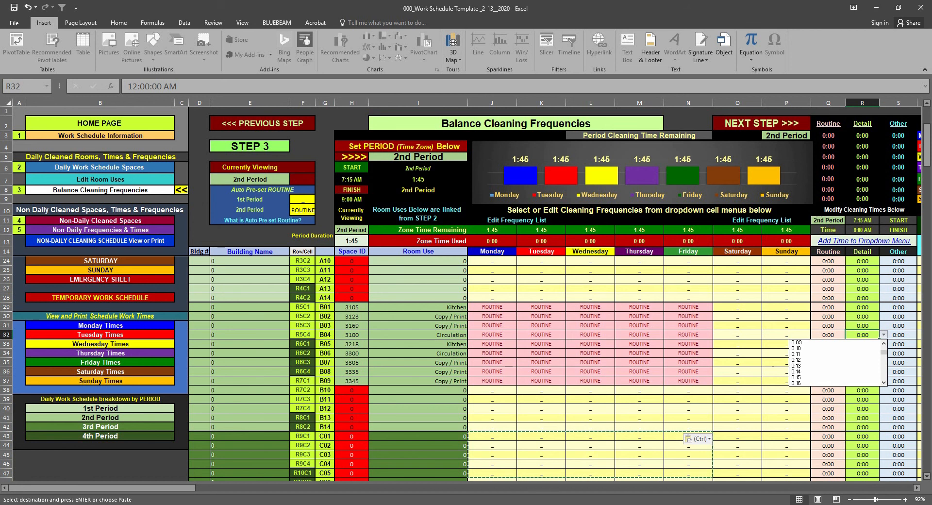
key("Escape")
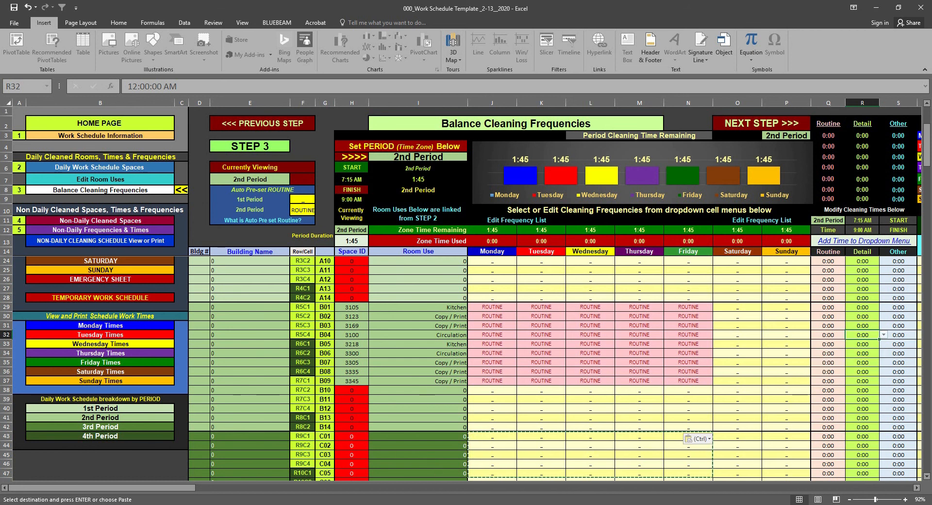
Check the cleanable surface area of room 3100 in the Nelson Hall Building Data workbook and return to the work schedule template
left_click(418, 504)
left_click(437, 491)
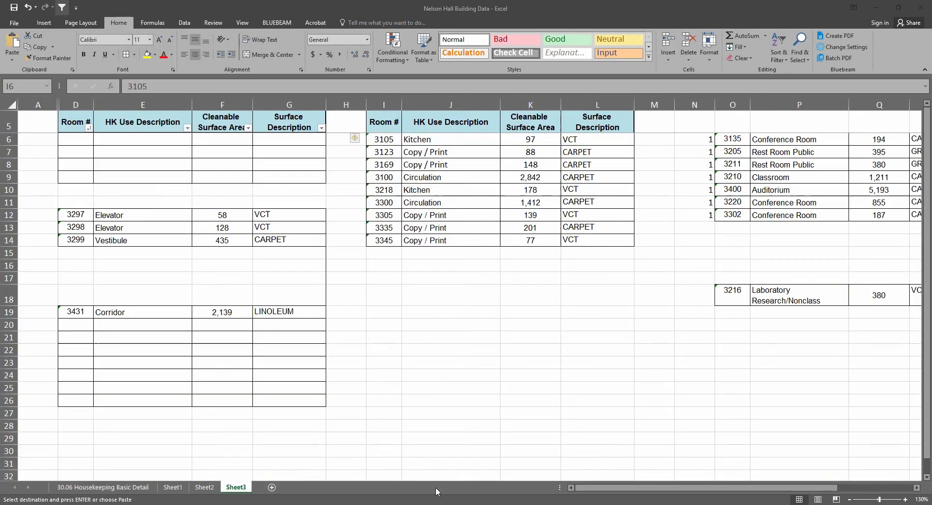
left_click(512, 353)
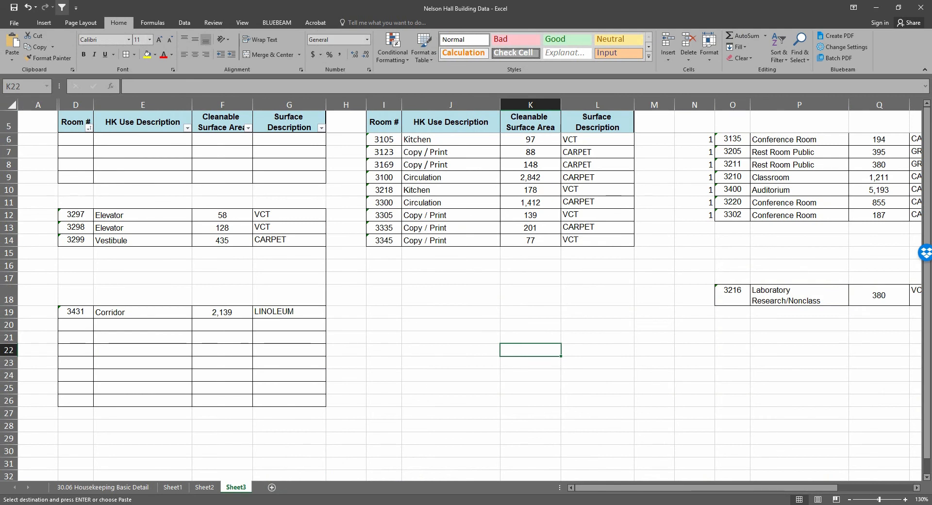
left_click(506, 421)
mouse_move(417, 504)
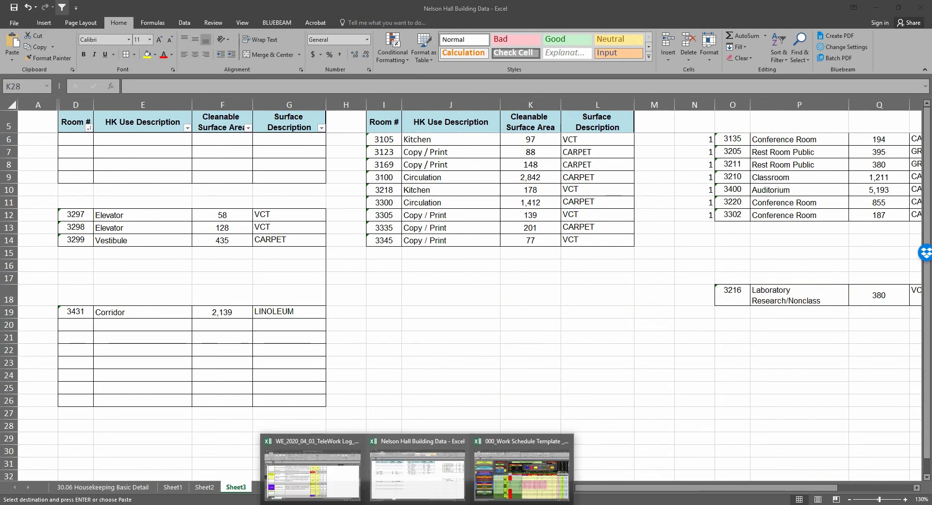
left_click(513, 491)
Set the Detail cleaning time of circulation room 3100 to 0:25
left_click(730, 345)
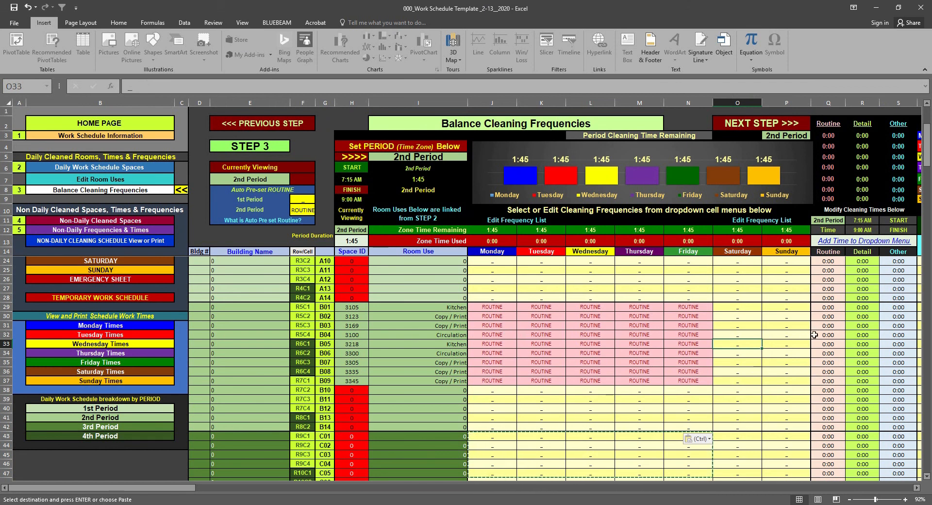
left_click(862, 335)
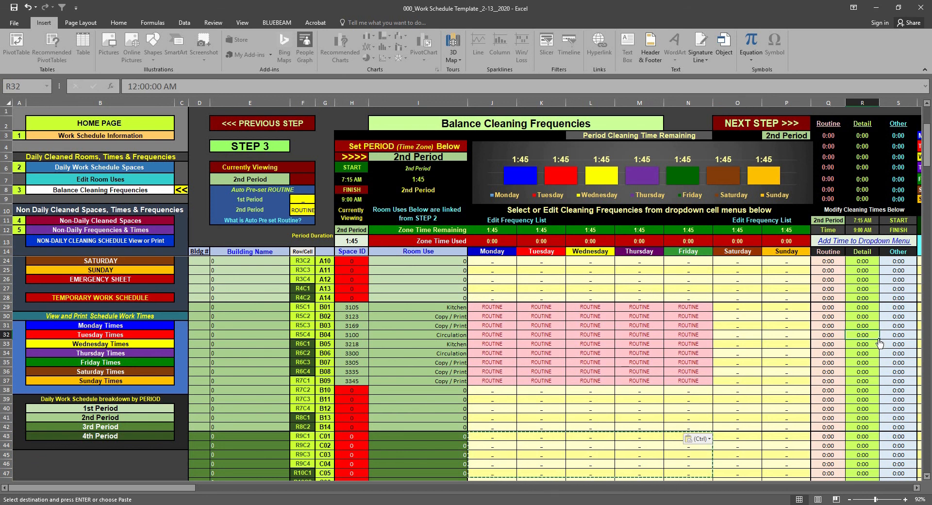
left_click(882, 336)
left_click(883, 383)
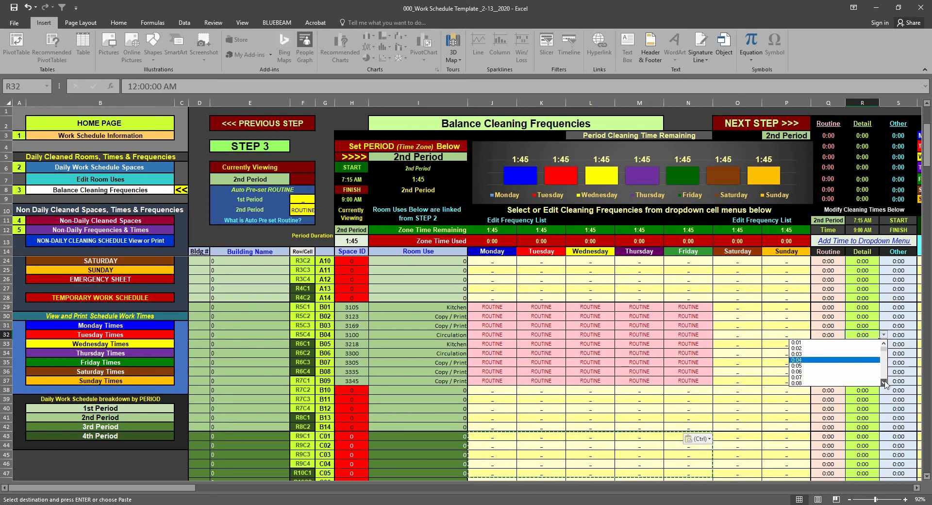
left_click(883, 382)
left_click(884, 383)
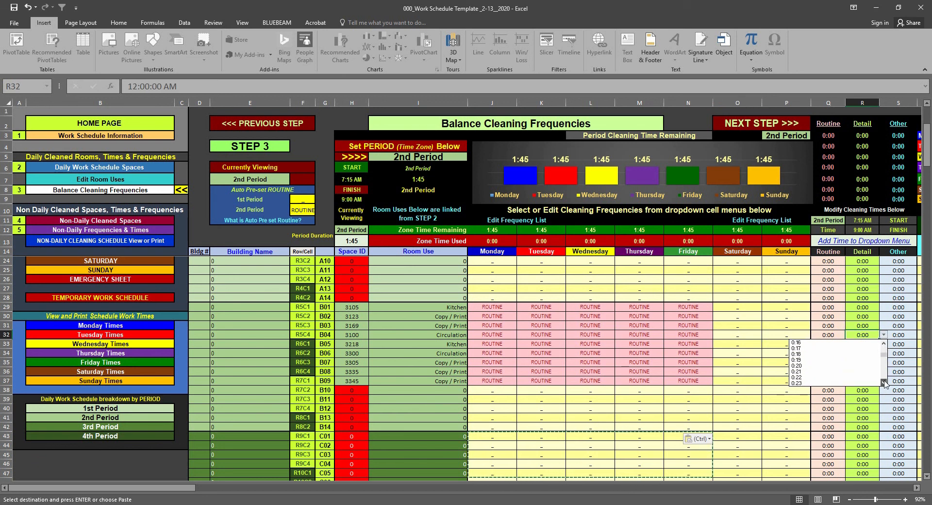
left_click(884, 383)
left_click(883, 383)
left_click(820, 384)
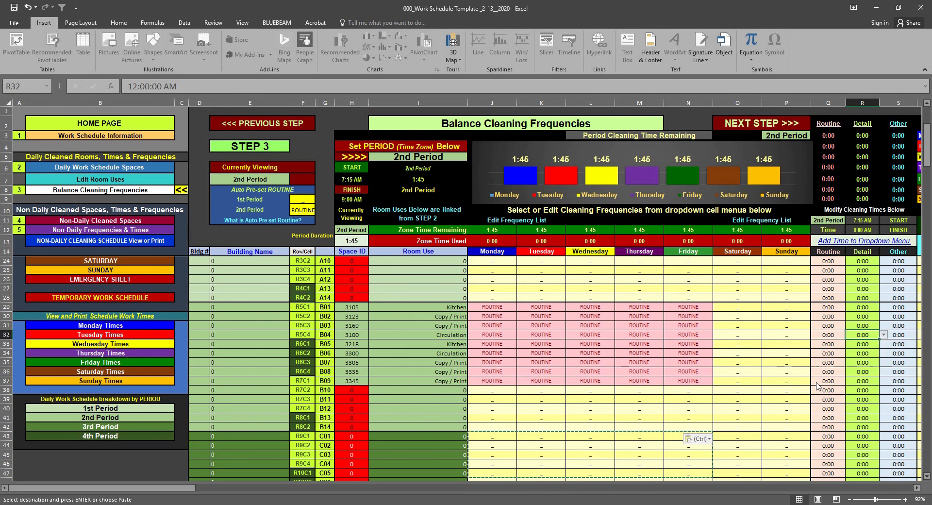
Set the Routine cleaning time of circulation room 3100 to 0:15
left_click(830, 334)
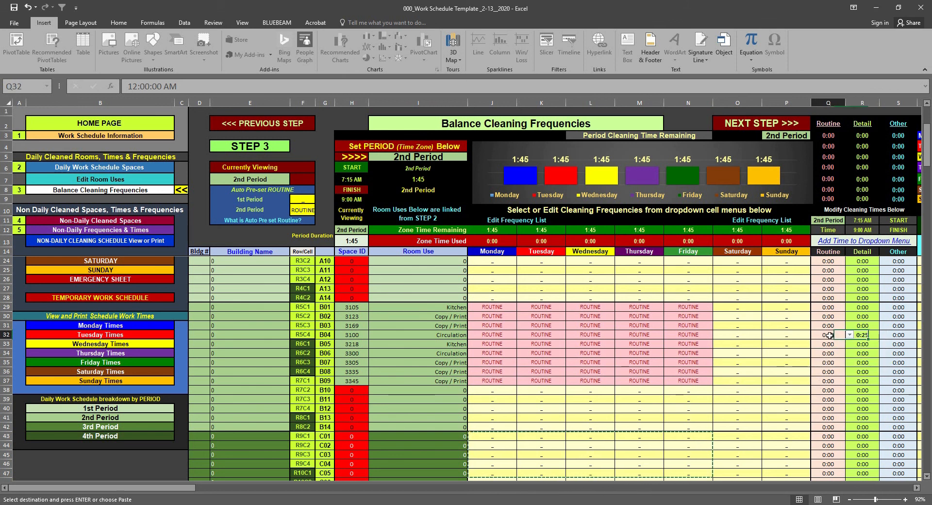
left_click(849, 335)
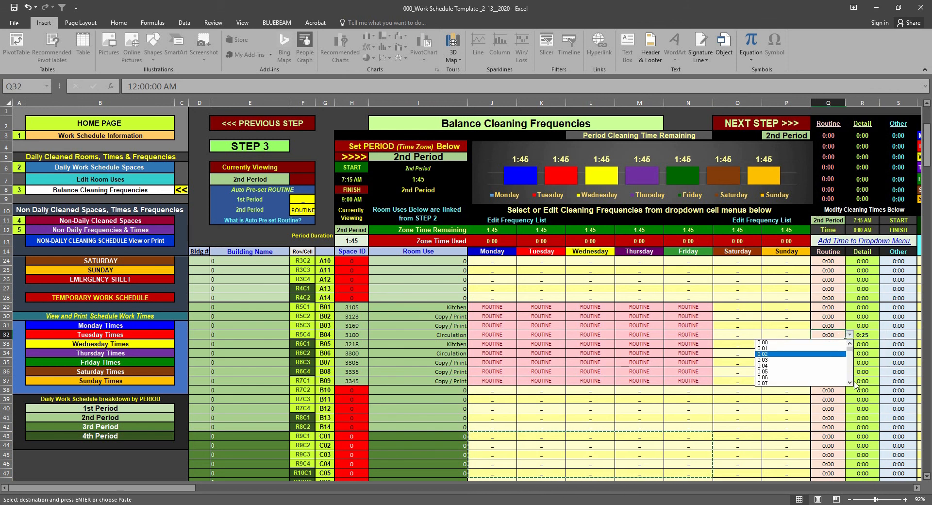
scroll(854, 383, "down", 3)
left_click(818, 383)
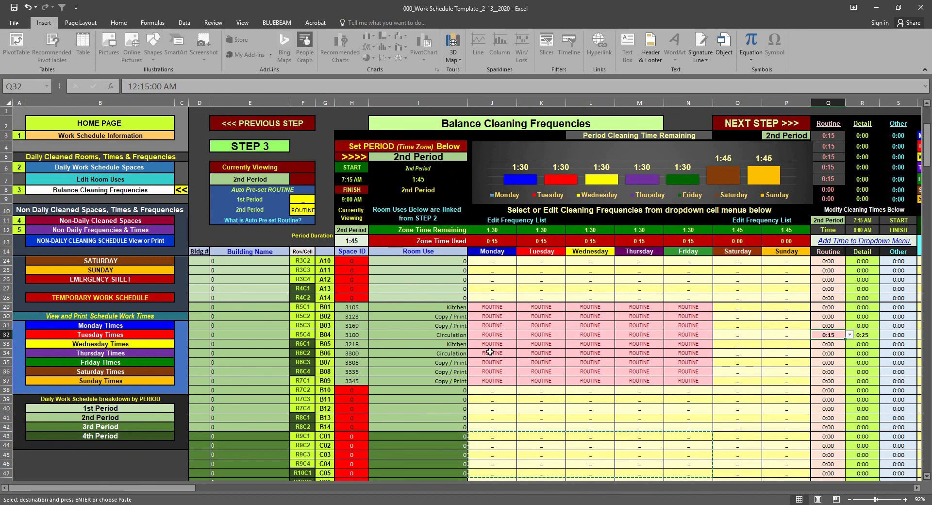
Set the cleaning times of circulation room 3300 to 0:15 for Detail and 0:10 for Routine
left_click(863, 354)
left_click(883, 354)
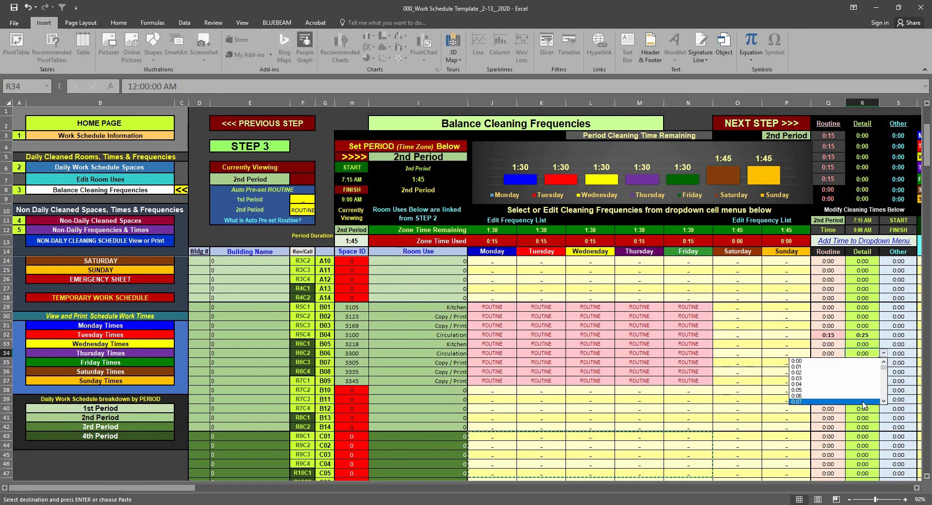
left_click(883, 402)
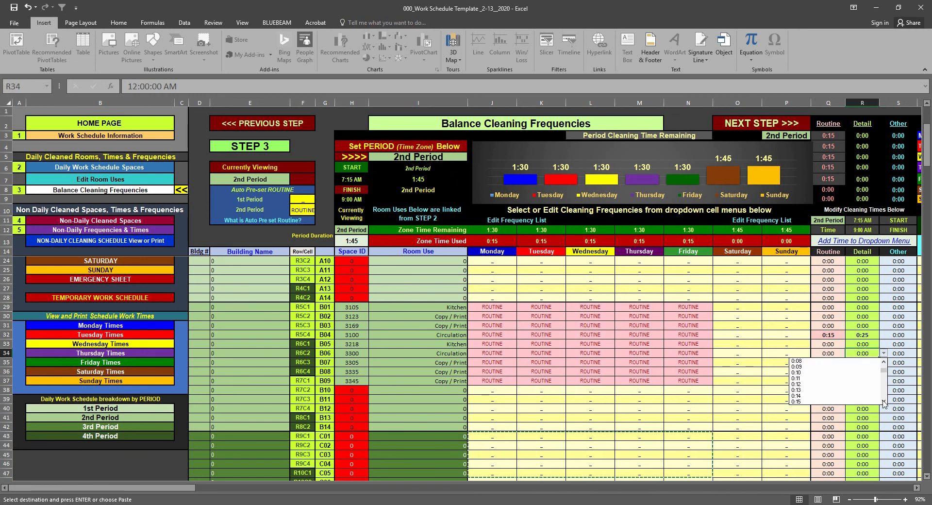
left_click(883, 402)
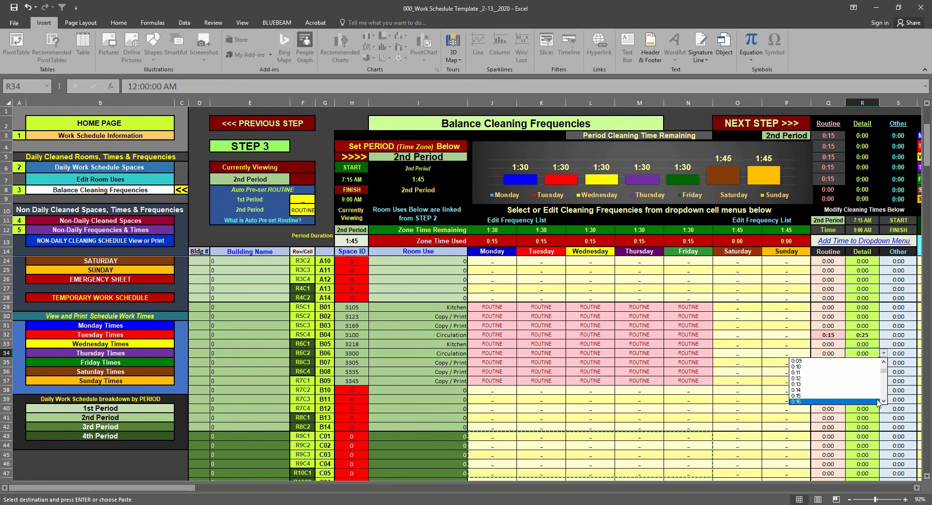
left_click(828, 396)
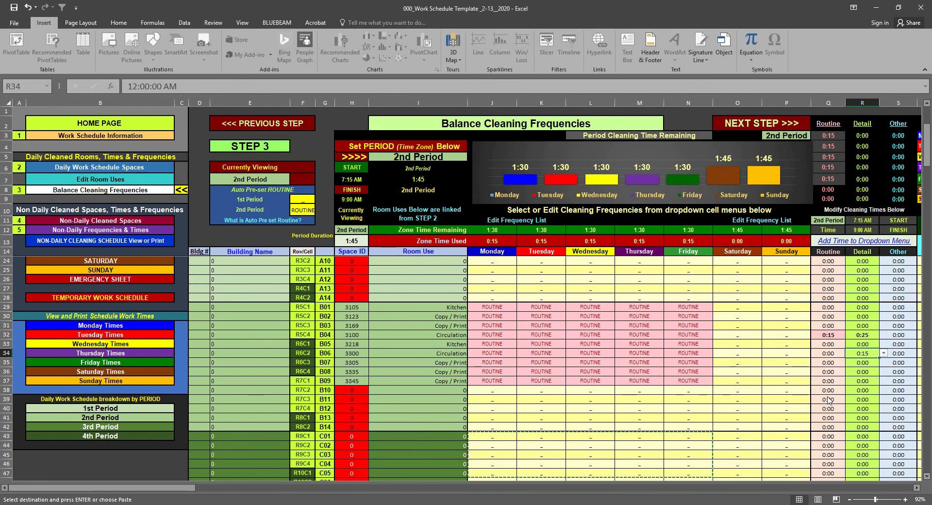
left_click(827, 354)
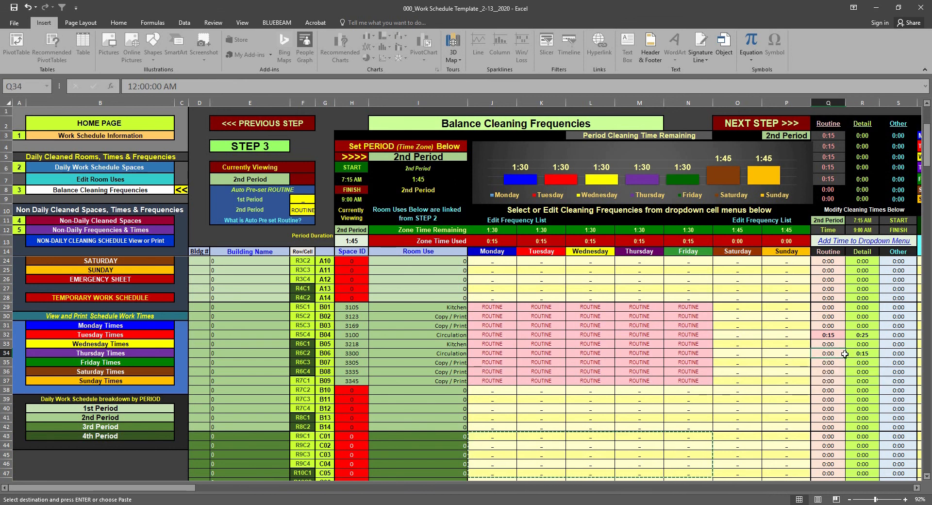
left_click(848, 354)
left_click(844, 404)
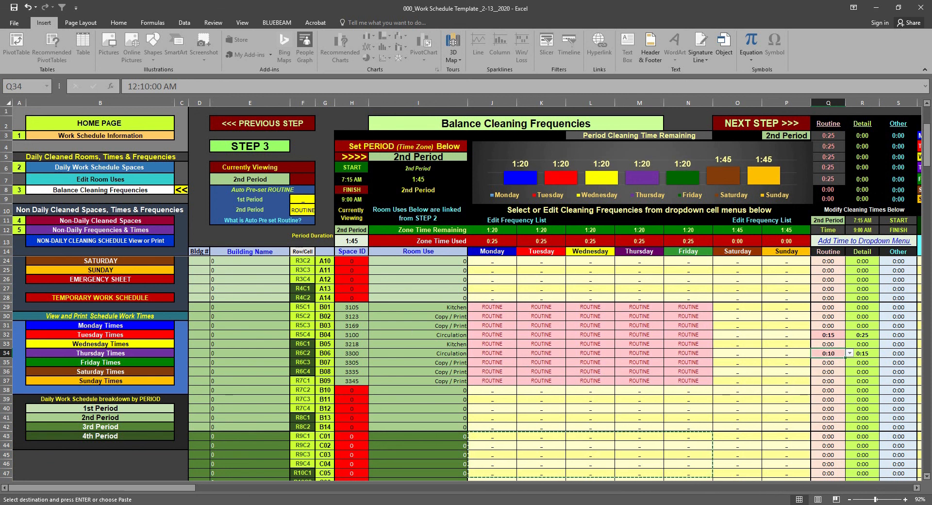
Check the cleanable surface areas of the Copy / Print rooms in the Nelson Hall Building Data workbook and return to the work schedule template
mouse_move(417, 504)
left_click(421, 488)
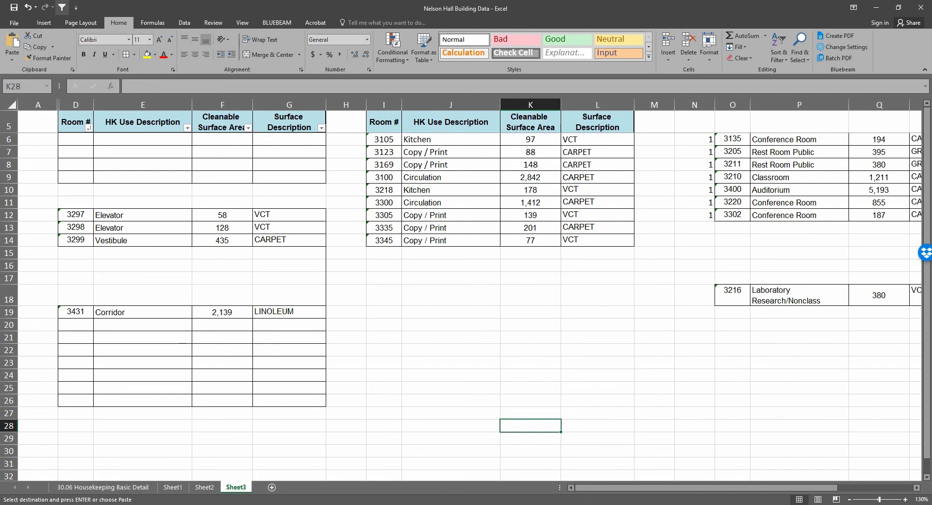
key("alt+Tab")
Set the cleaning times of Copy / Print room 3335 to 0:10 for Detail and 0:05 for Routine
left_click(868, 372)
left_click(884, 371)
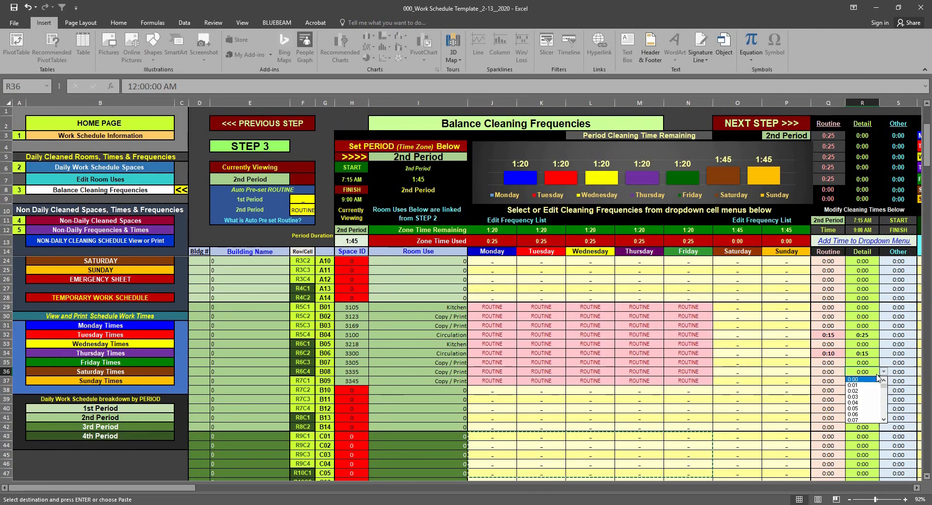
left_click(883, 420)
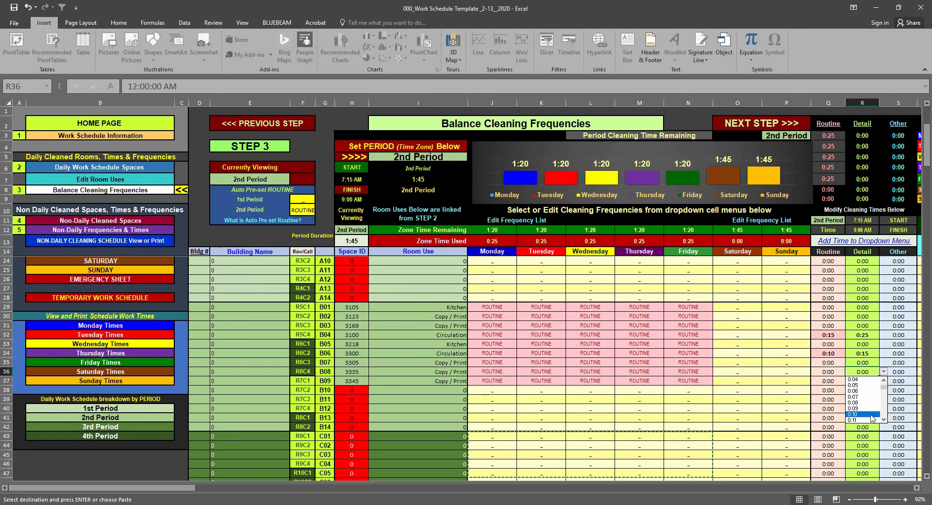
left_click(869, 414)
left_click(840, 372)
left_click(848, 371)
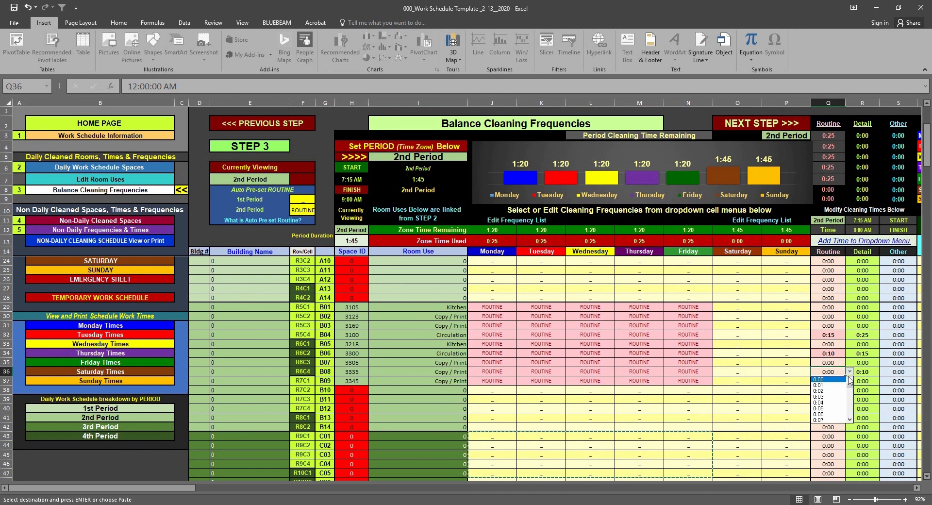
left_click(830, 408)
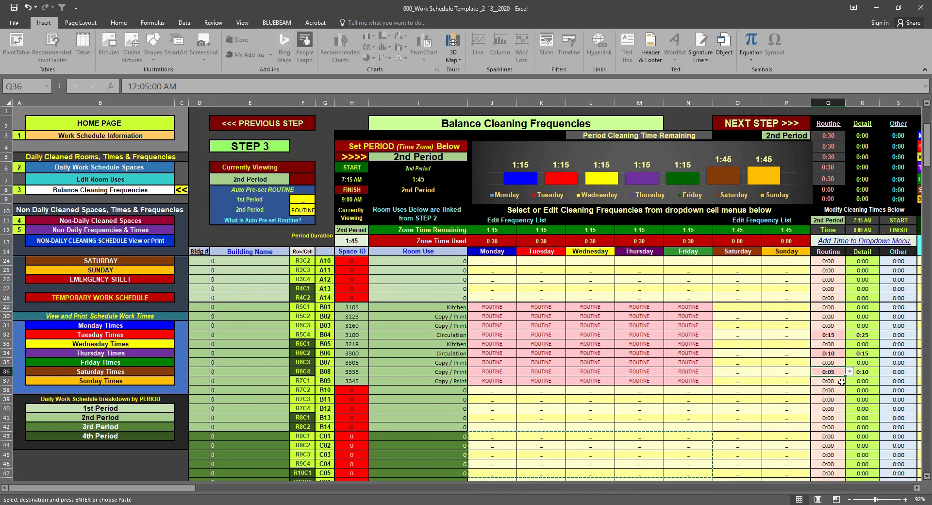
Set the cleaning times of Copy / Print room 3345 to 0:03 for Routine and 0:08 for Detail
left_click(841, 382)
left_click(849, 381)
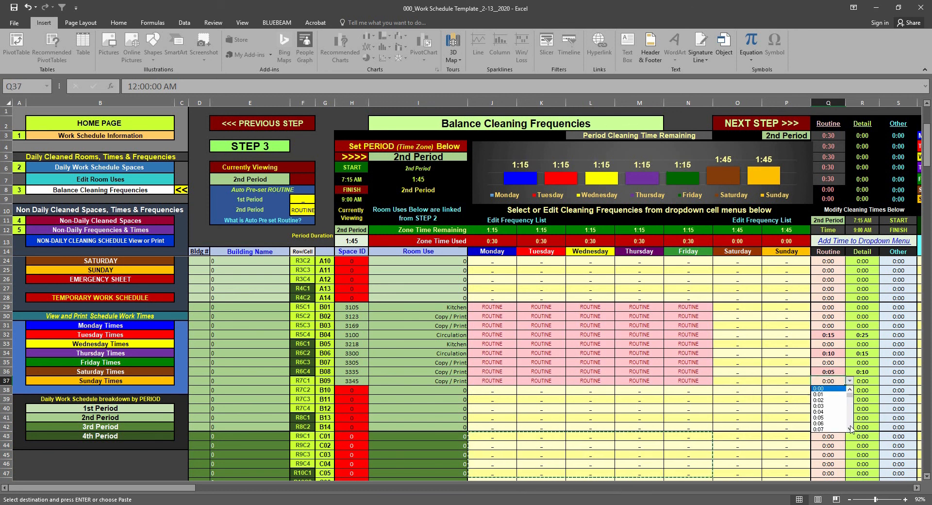
left_click(855, 393)
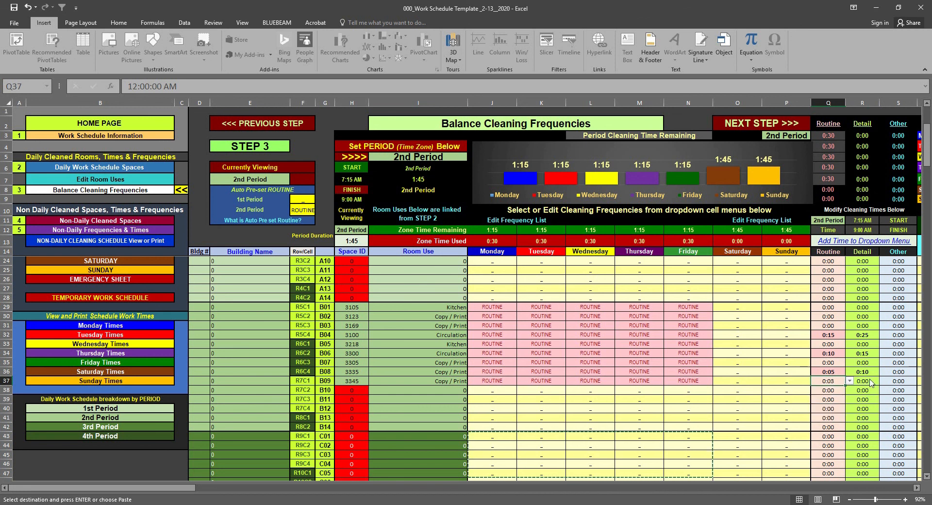
left_click(870, 382)
left_click(883, 381)
left_click(883, 429)
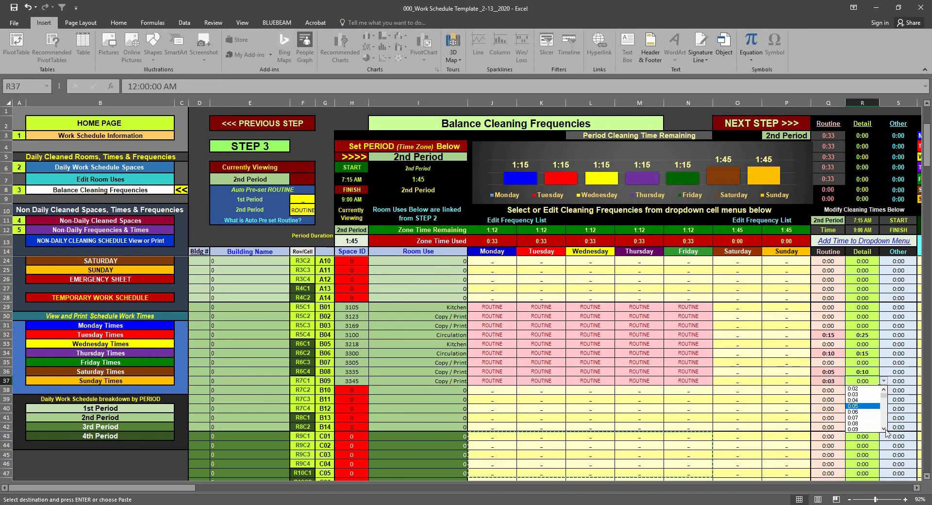
left_click(875, 421)
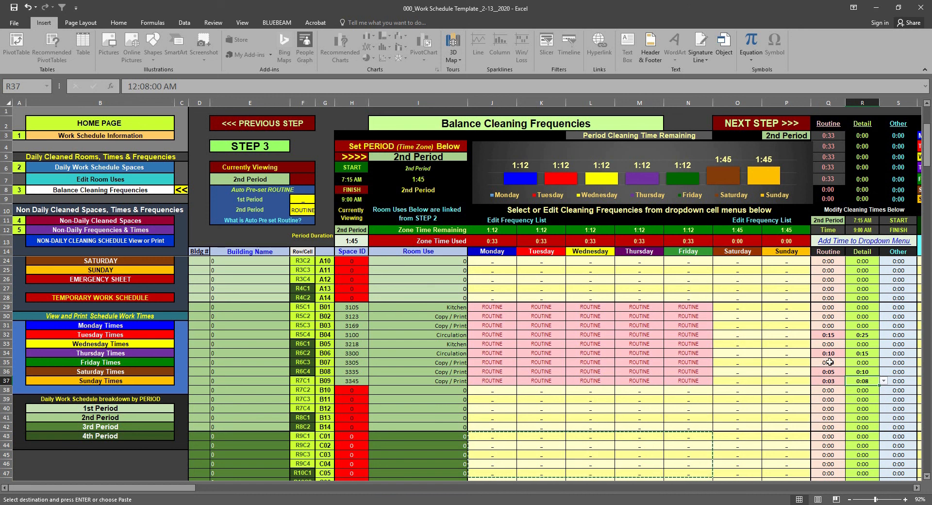
Set the cleaning times of Copy / Print room 3305 to 0:03 for Routine and 0:08 for Detail
left_click(830, 362)
left_click(849, 362)
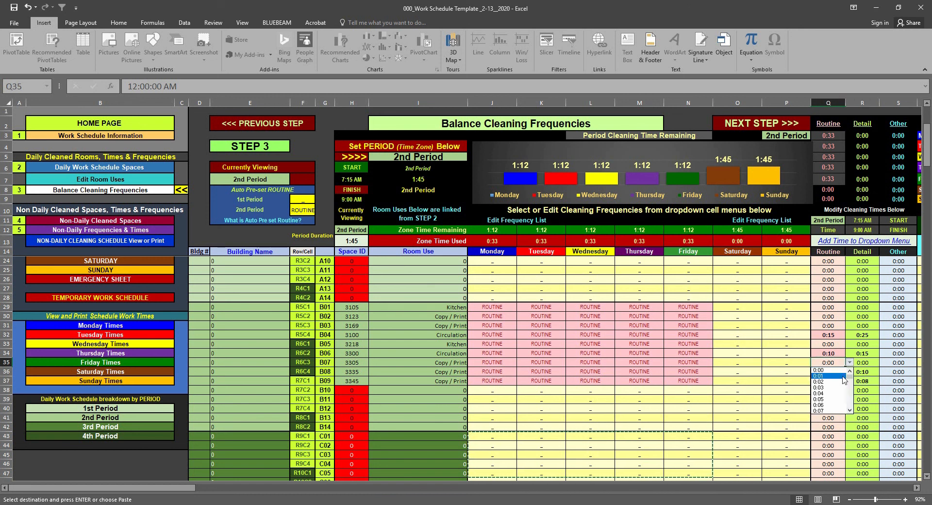
left_click(840, 387)
left_click(864, 364)
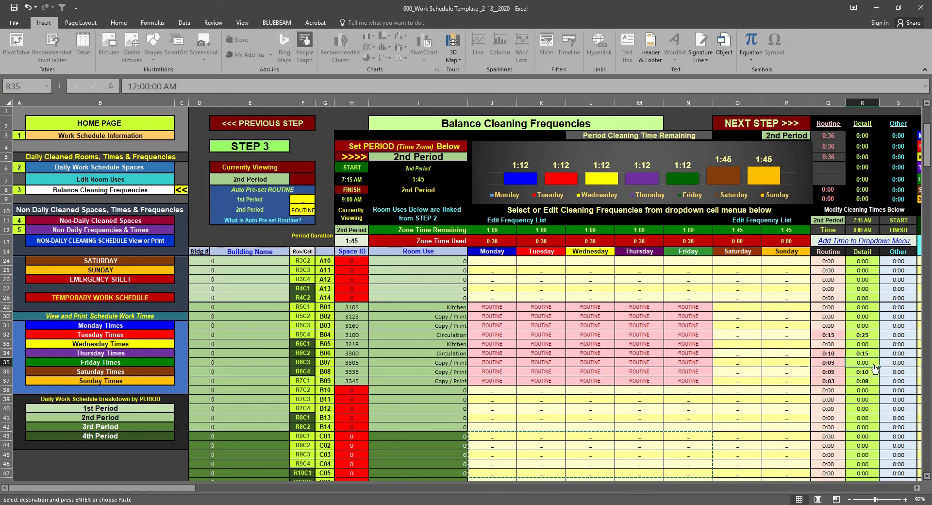
left_click(883, 362)
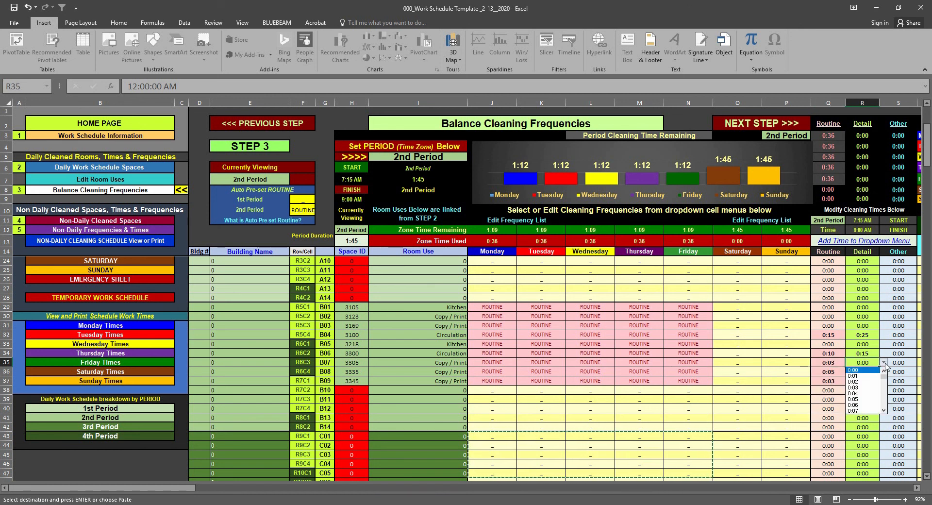
left_click(882, 412)
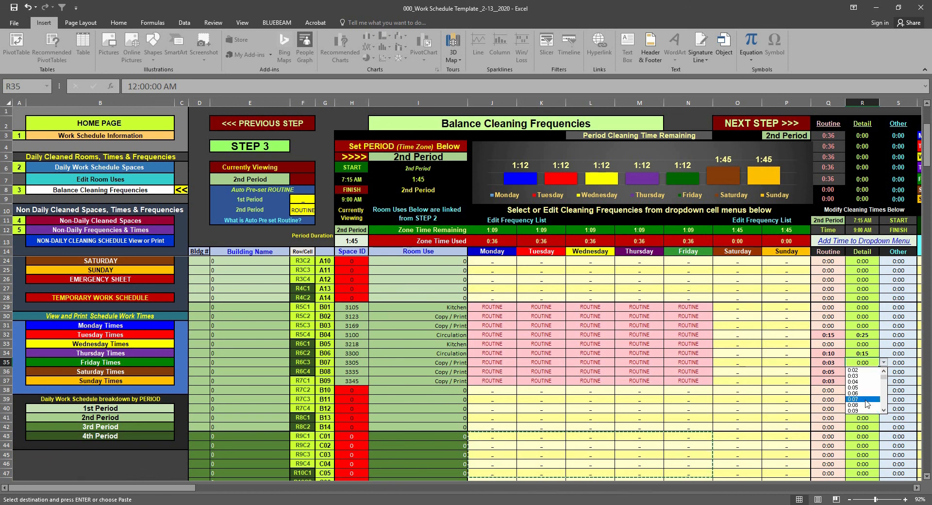
left_click(867, 406)
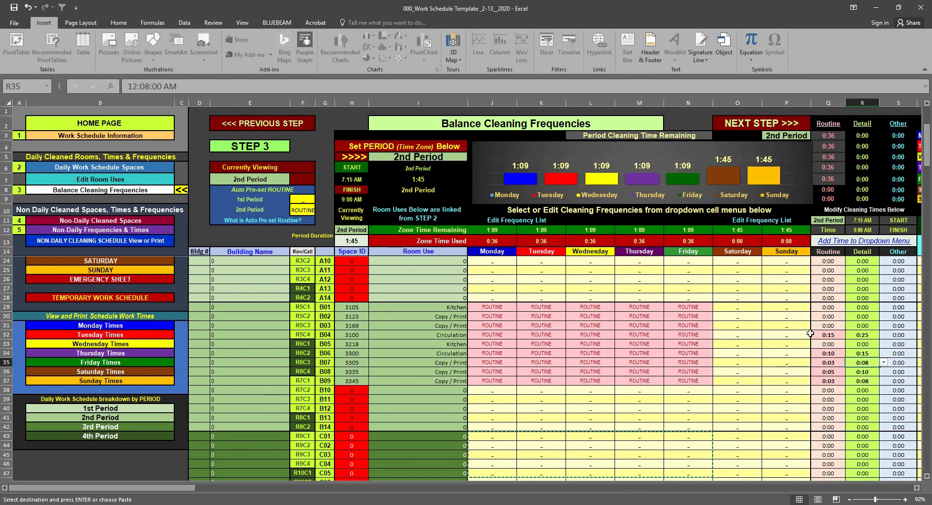
Set the cleaning times of kitchen 3218 to 0:05 for Routine and 0:10 for Detail
left_click(827, 343)
left_click(850, 344)
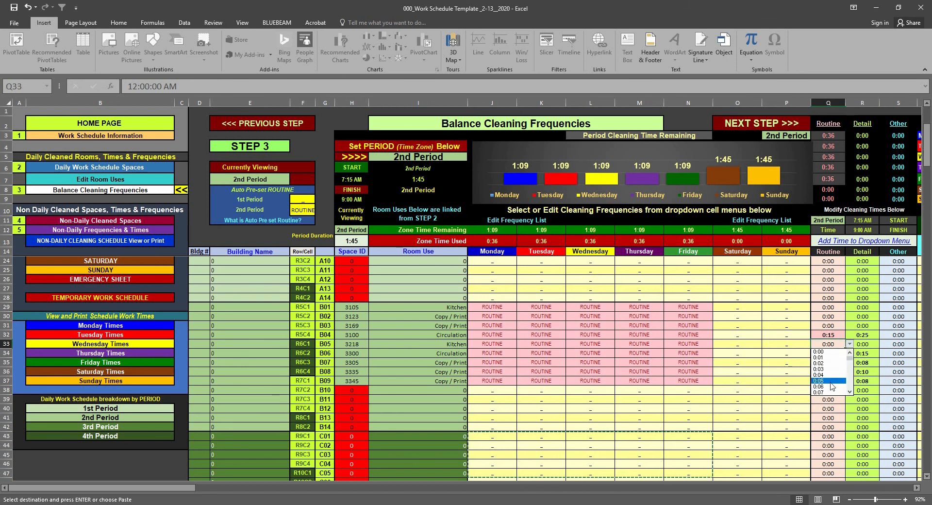
left_click(832, 381)
left_click(862, 343)
key("alt+Down")
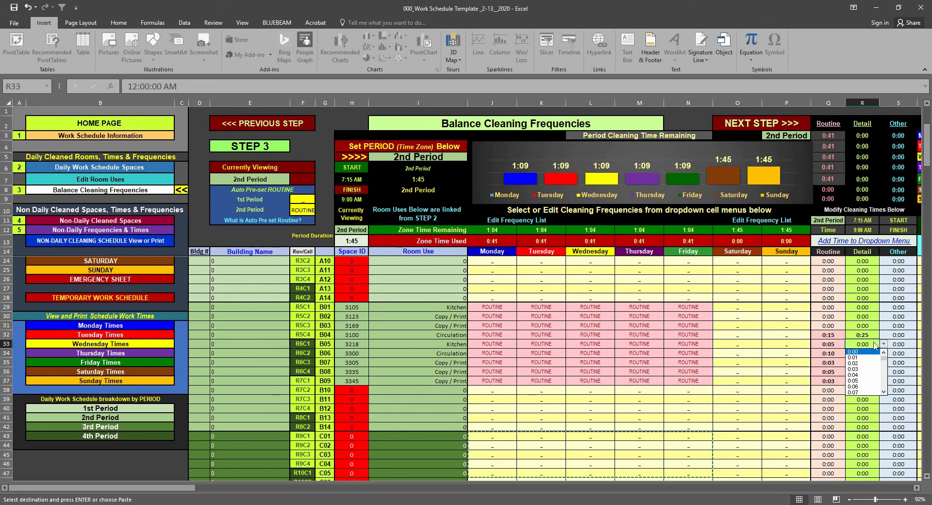
left_click(884, 392)
left_click(883, 391)
left_click(883, 392)
left_click(884, 392)
left_click(867, 387)
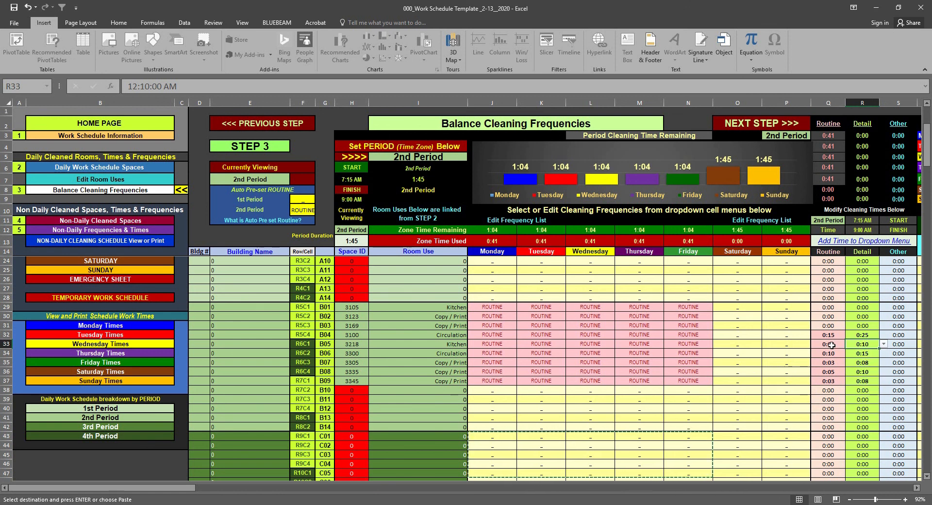
Copy the Routine and Detail times of kitchen 3218 to kitchen 3105, starting at cell Q29
left_click_drag(831, 344, 867, 345)
right_click(872, 344)
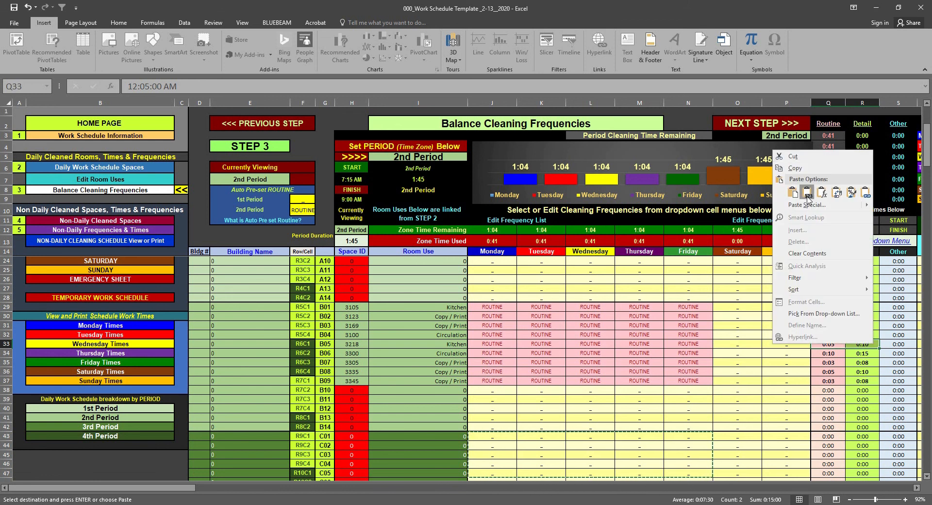
left_click(794, 167)
left_click(832, 308)
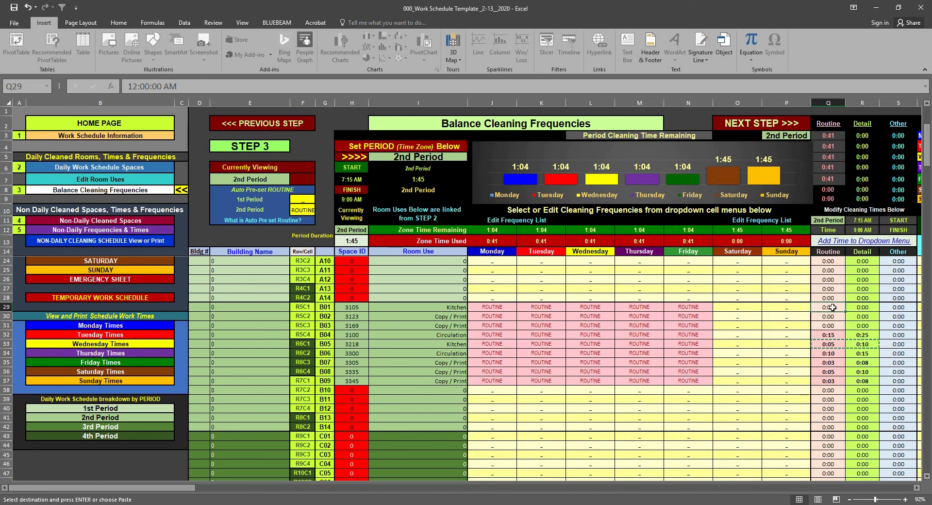
right_click(833, 308)
left_click(771, 351)
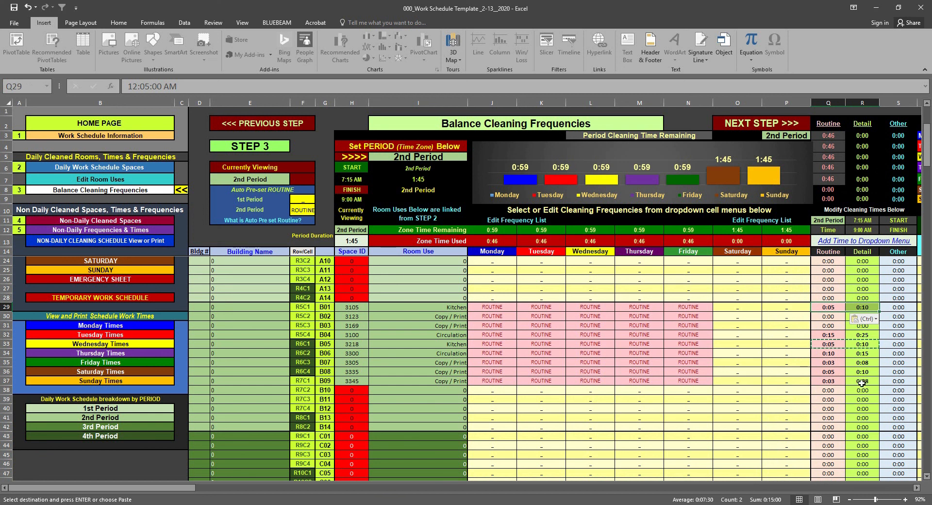
Copy the Routine and Detail times of Copy / Print room 3345 to Copy / Print rooms 3123 and 3169
left_click_drag(831, 381, 858, 382)
right_click(858, 382)
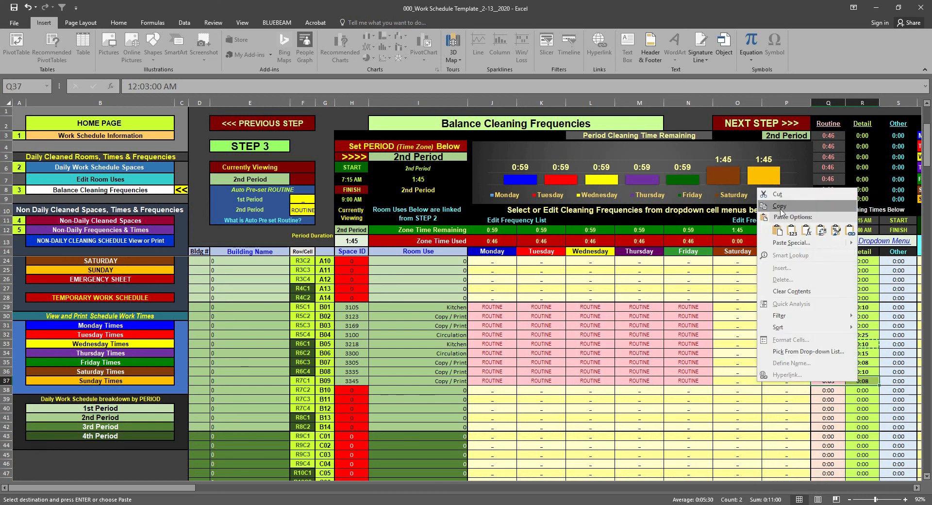
left_click(779, 206)
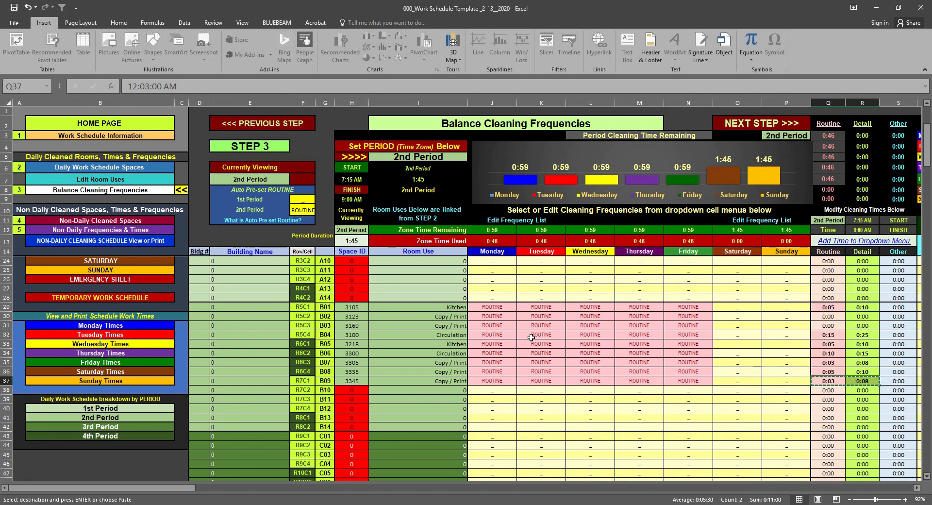
left_click(826, 316)
right_click(829, 323)
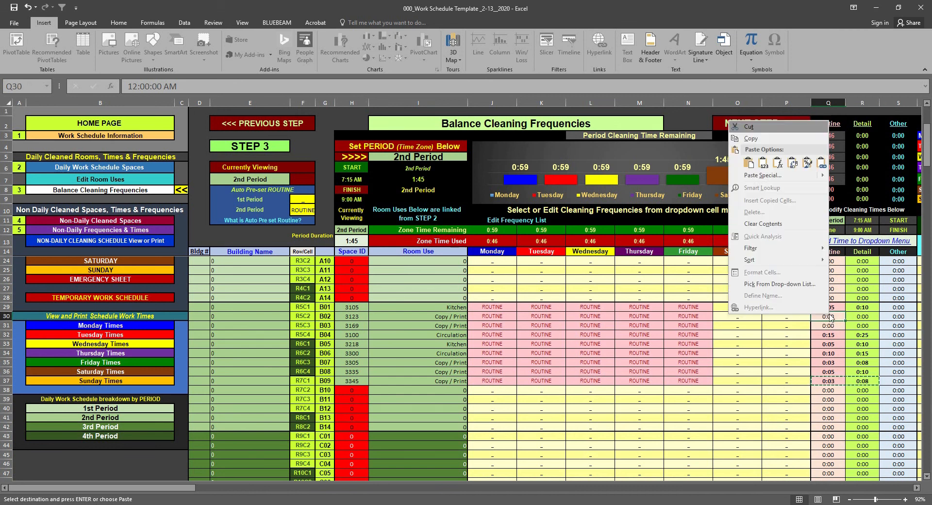
left_click(760, 163)
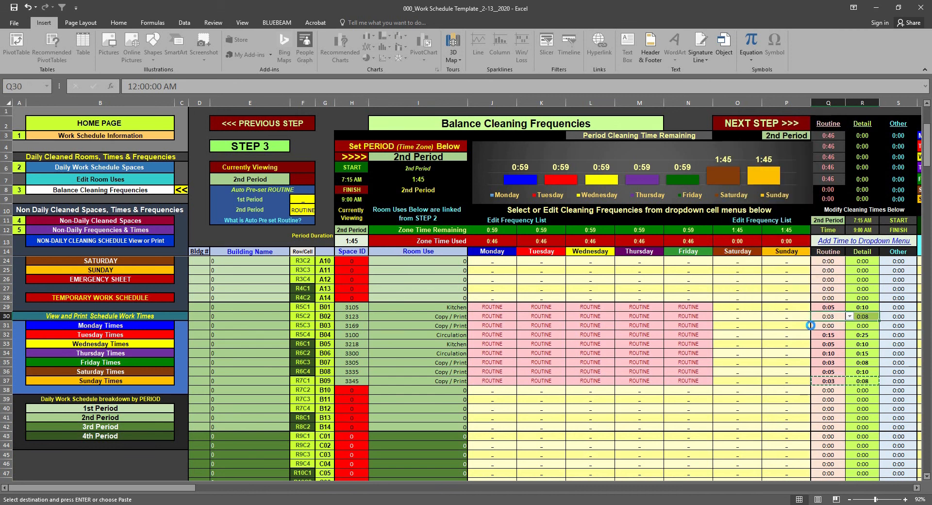
left_click(830, 326)
right_click(831, 328)
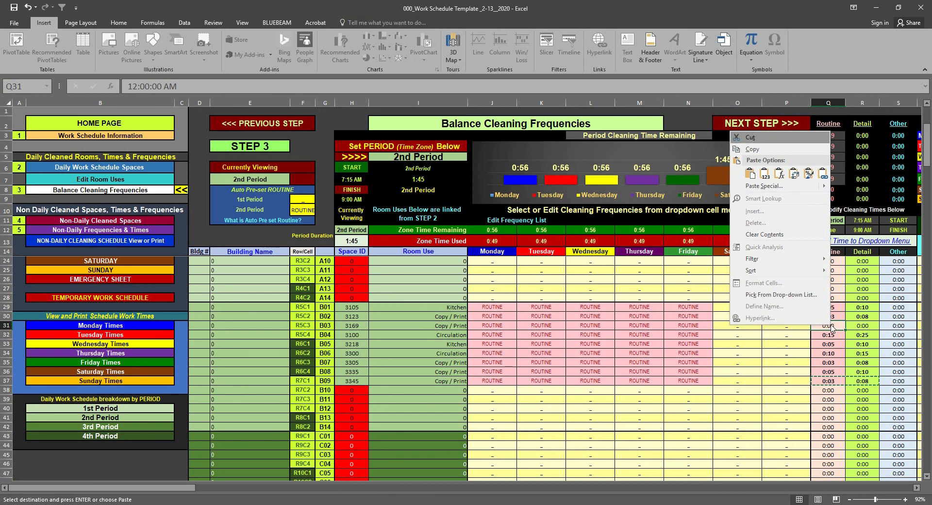
left_click(760, 162)
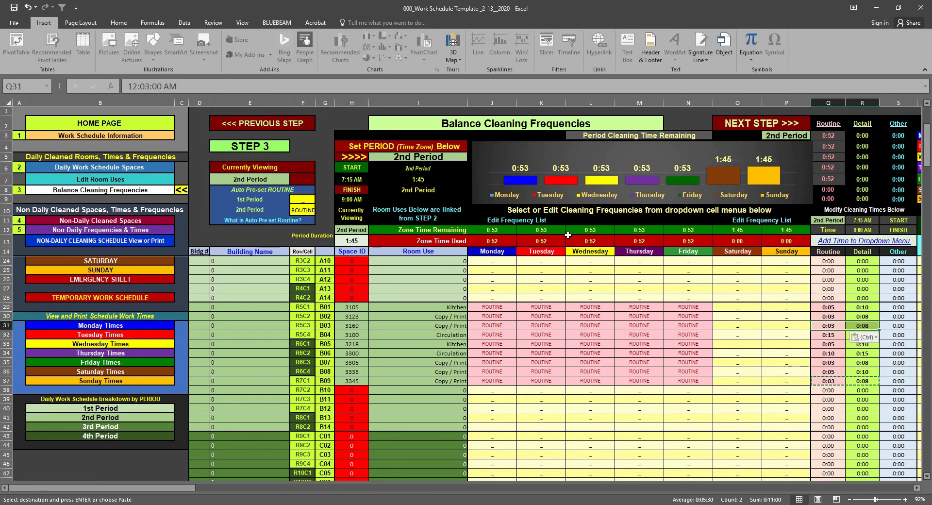
Set the cleaning frequency to DETAIL for kitchen 3105 on Monday, Copy / Print room 3123 on Tuesday and room 3169 on Wednesday
left_click(570, 344)
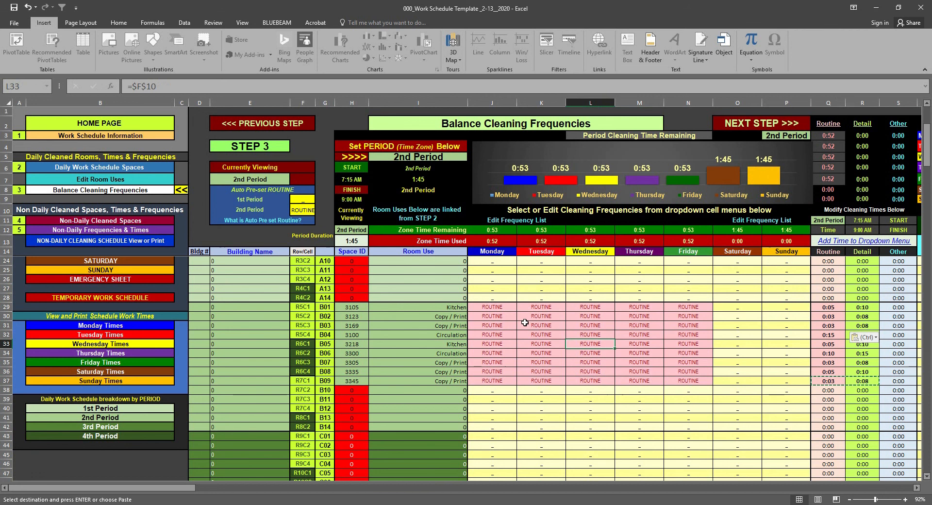
left_click(498, 307)
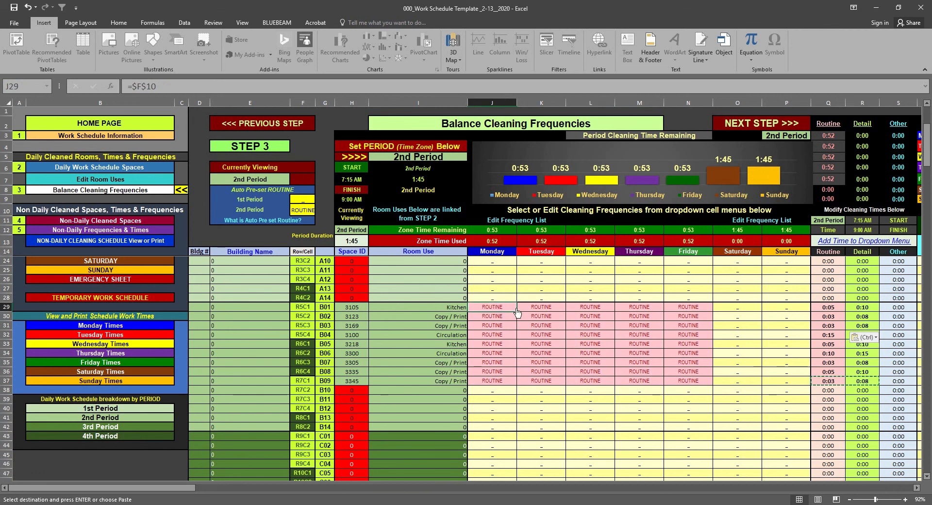
left_click(520, 307)
left_click(513, 325)
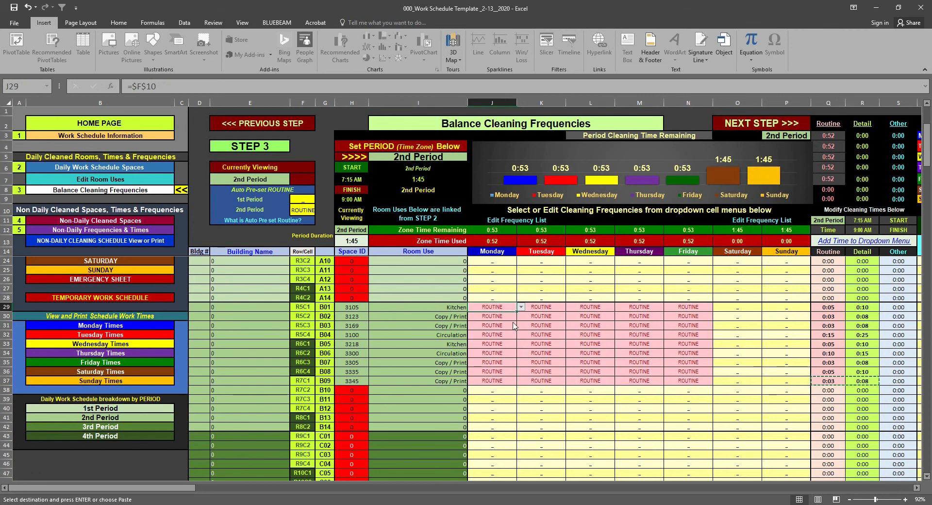
left_click(549, 317)
left_click(569, 317)
left_click(565, 336)
Set the cleaning frequency to DETAIL for Circulation space 3100 on Thursday and kitchen 3218 on Friday
left_click(651, 335)
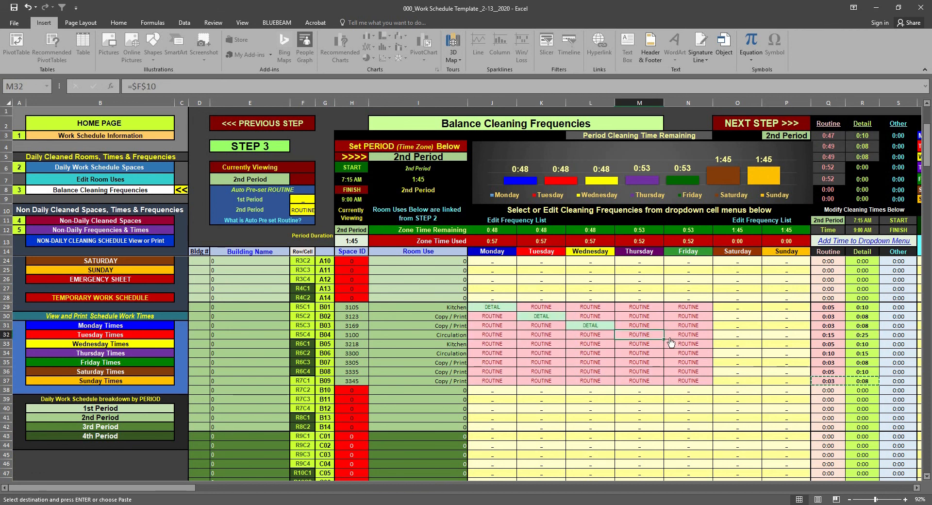
left_click(669, 335)
left_click(656, 353)
left_click(717, 344)
left_click(705, 359)
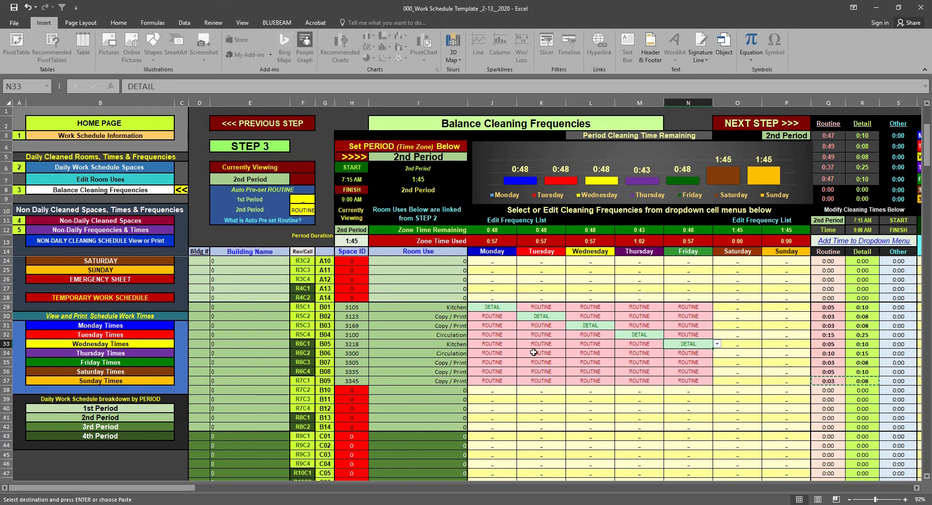
Set the cleaning frequency to DETAIL for Circulation space 3300 on Monday and Copy / Print room 3305 on Tuesday
left_click(494, 345)
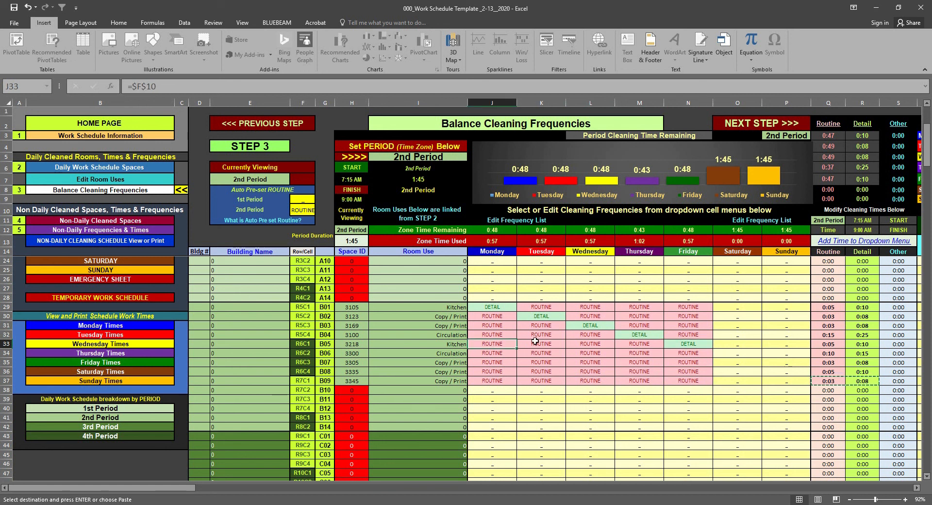
left_click(507, 354)
left_click(521, 353)
left_click(513, 367)
left_click(551, 363)
left_click(570, 362)
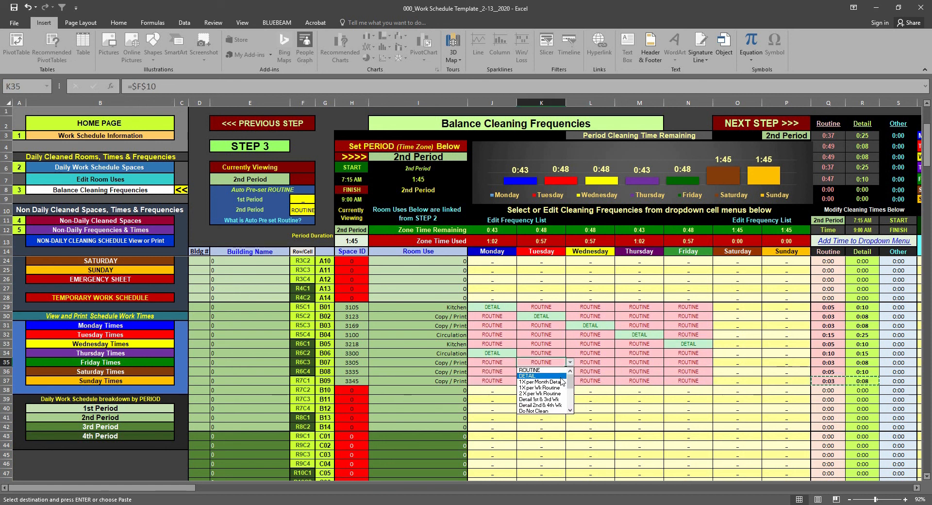
left_click(559, 376)
Set the cleaning frequency to DETAIL for Copy / Print room 3335 on Wednesday and Copy / Print room 3345 on Thursday
left_click(601, 372)
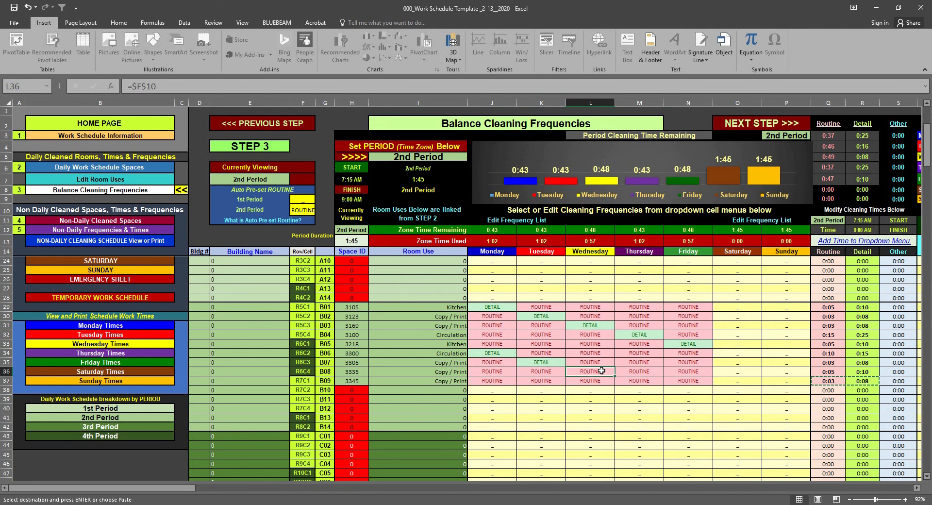
left_click(619, 372)
left_click(580, 385)
left_click(646, 381)
left_click(668, 381)
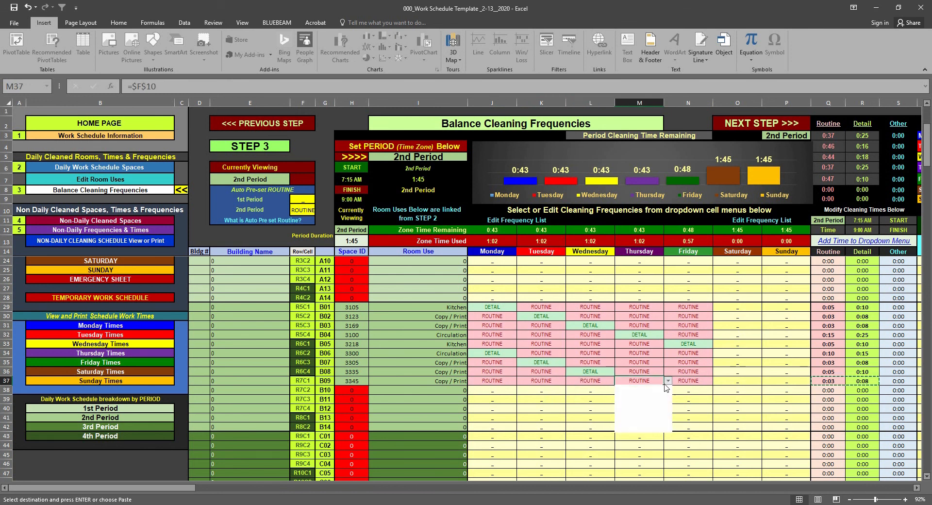
left_click(653, 394)
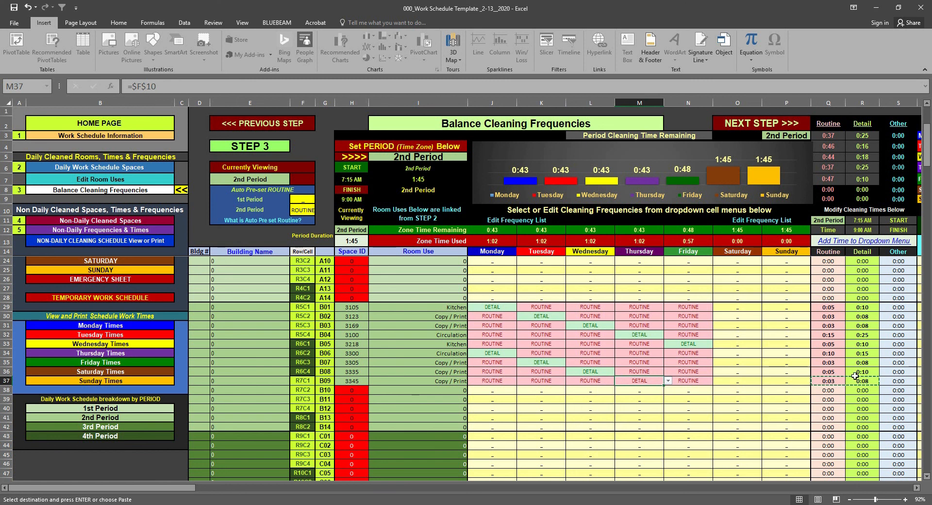